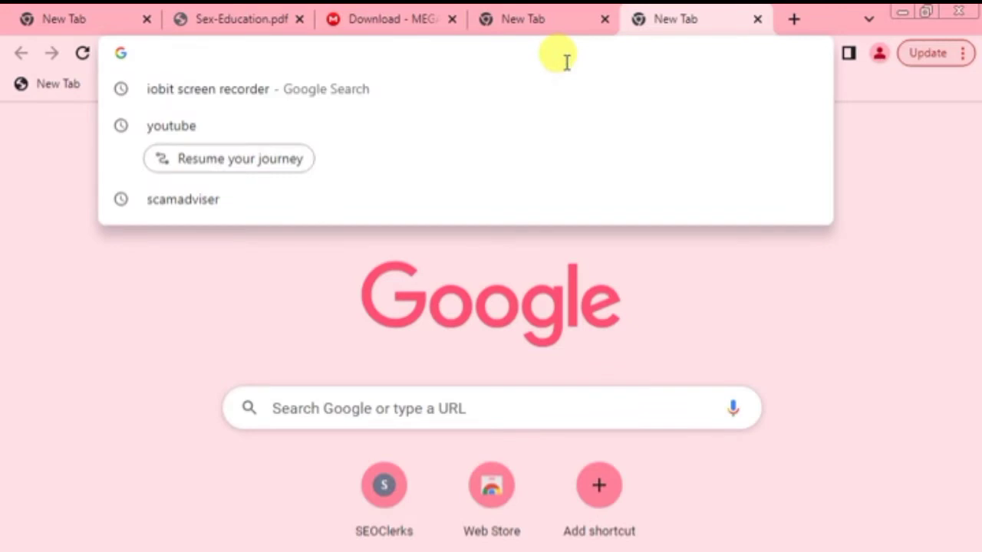
Search Google for "iobit screen recorder" and open the Uptodown result for iFun Screen Recorder for Windows
left_click(366, 88)
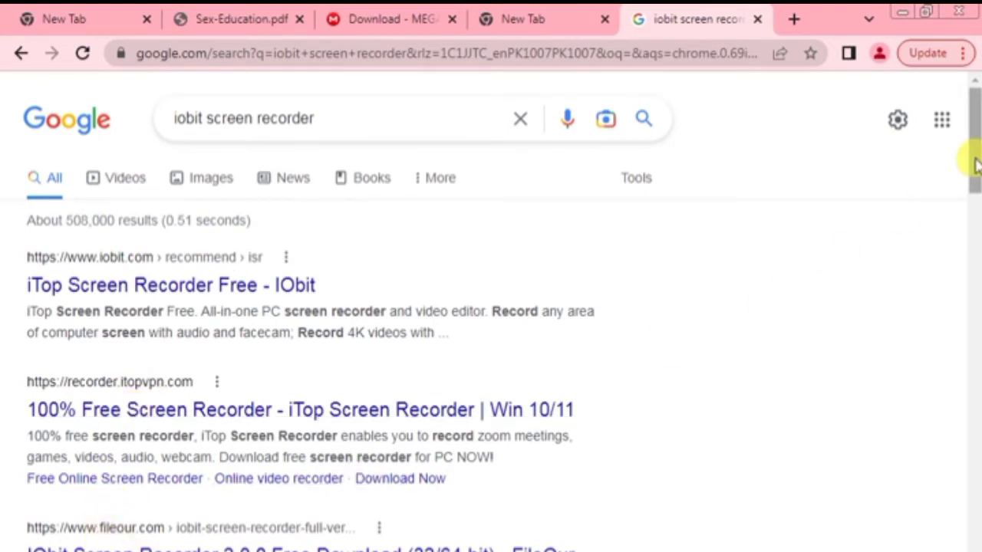
left_click_drag(975, 165, 976, 304)
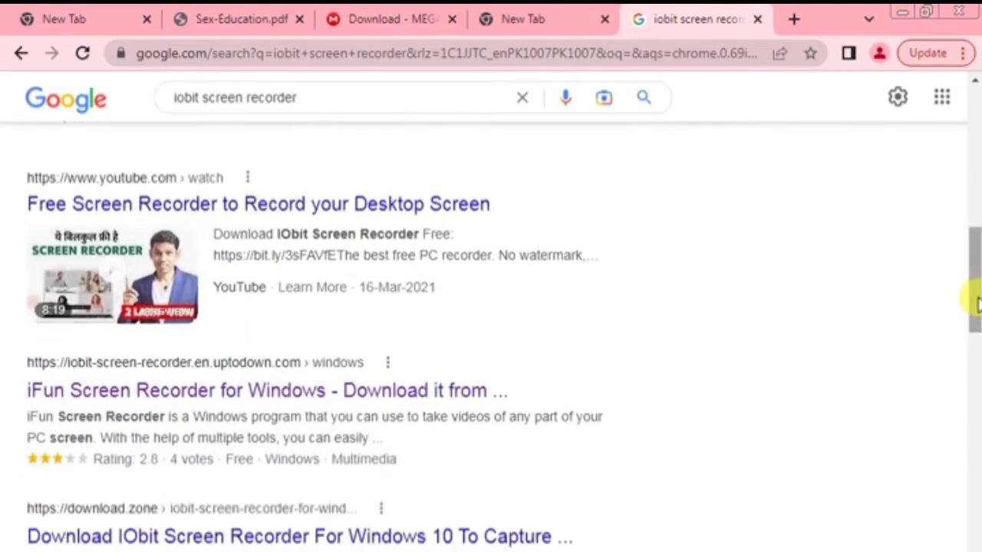
left_click(209, 392)
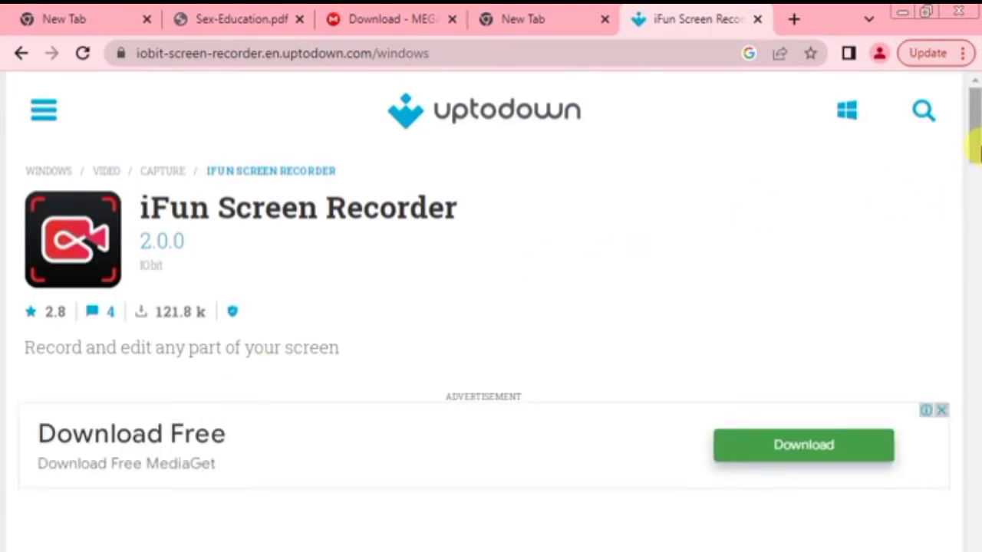
Download the latest version, 2.0.0, of iFun Screen Recorder from Uptodown
mouse_move(974, 135)
left_mouse_down()
mouse_move(973, 165)
mouse_move(972, 152)
left_mouse_up()
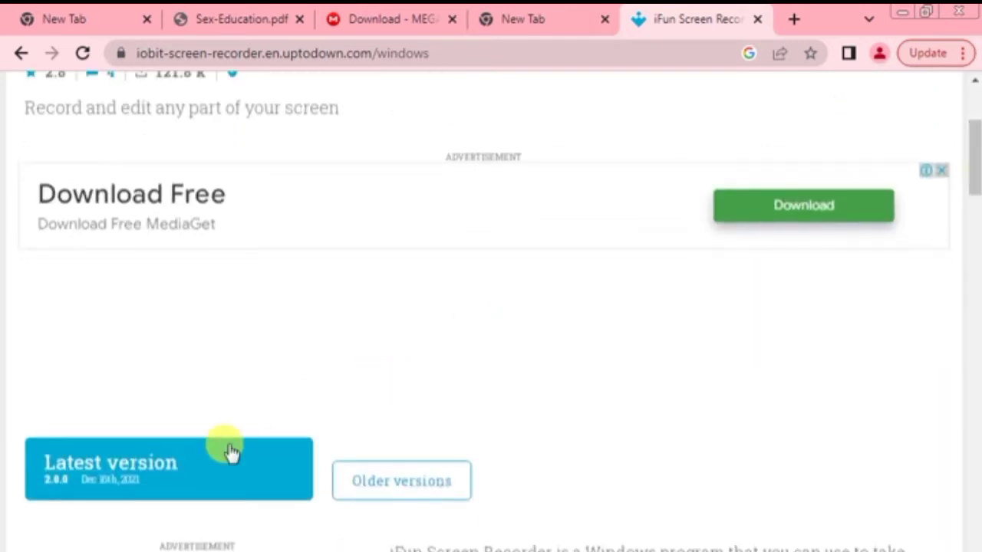
left_click(154, 485)
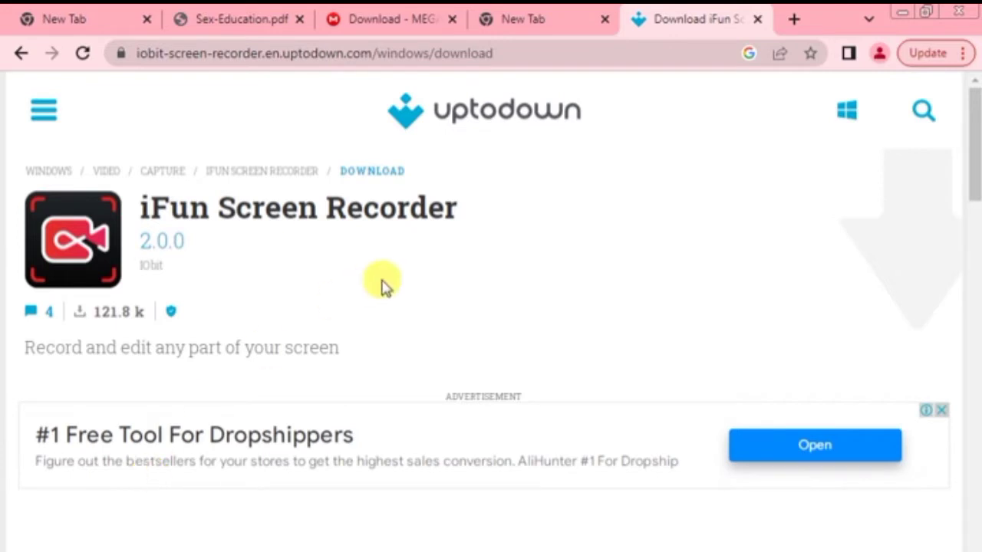
left_click_drag(974, 138, 975, 180)
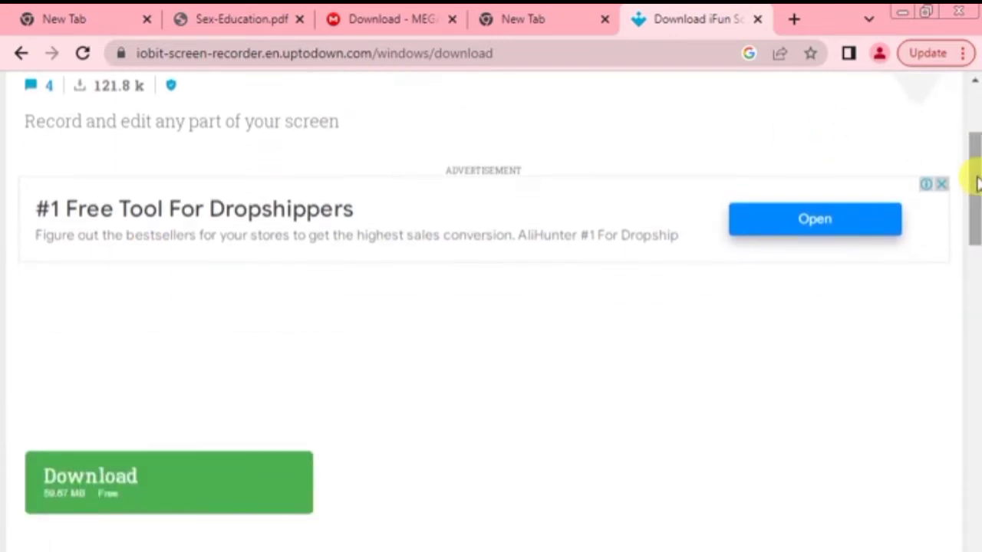
left_click(118, 488)
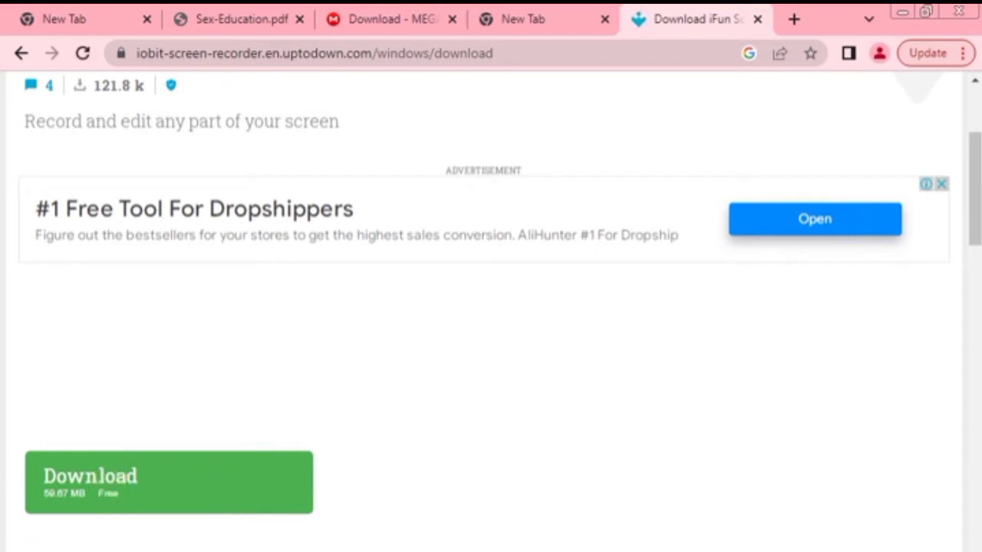
Open the Windows Control Panel's list of installed programs for uninstalling
key("super")
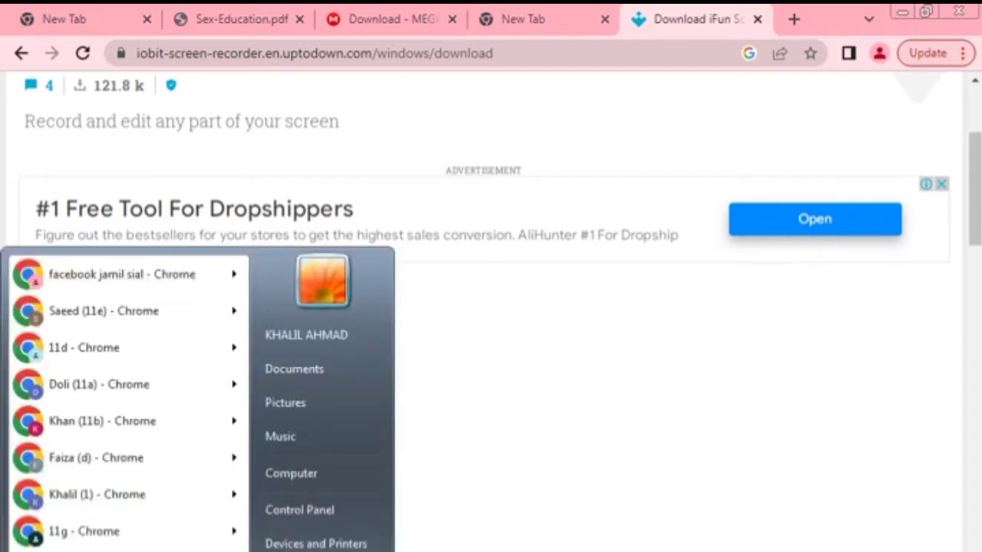
left_click(317, 510)
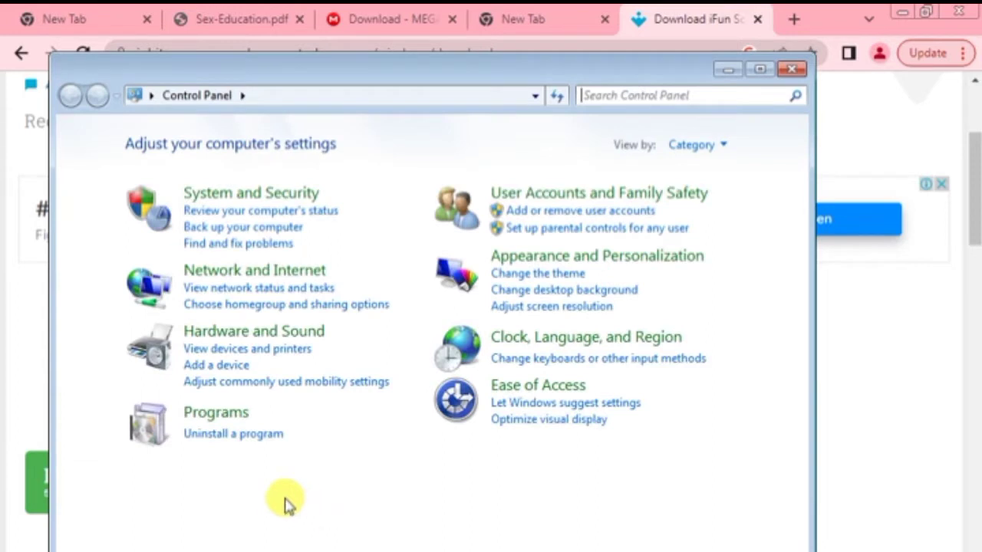
left_click(250, 442)
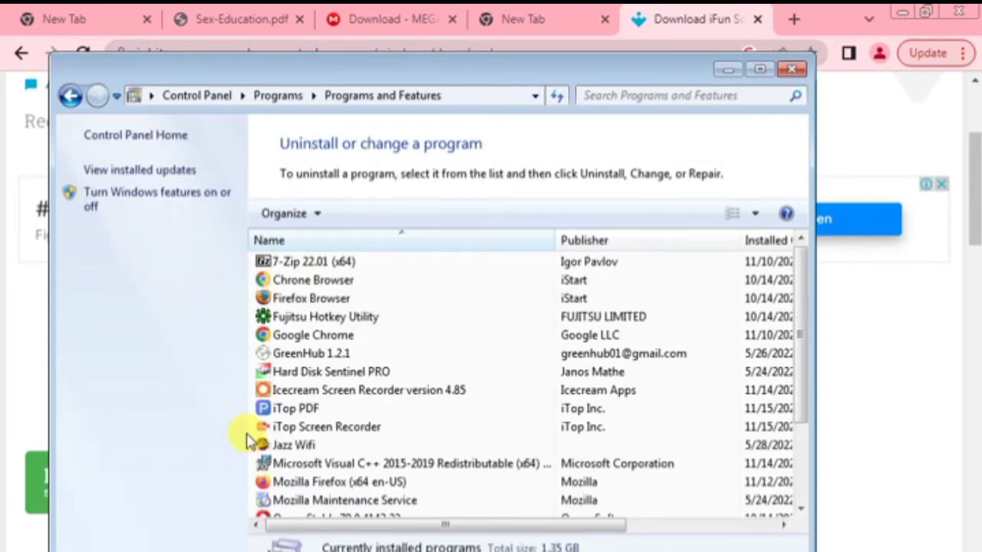
Start uninstalling iTop Screen Recorder from the list of installed programs
left_click(311, 429)
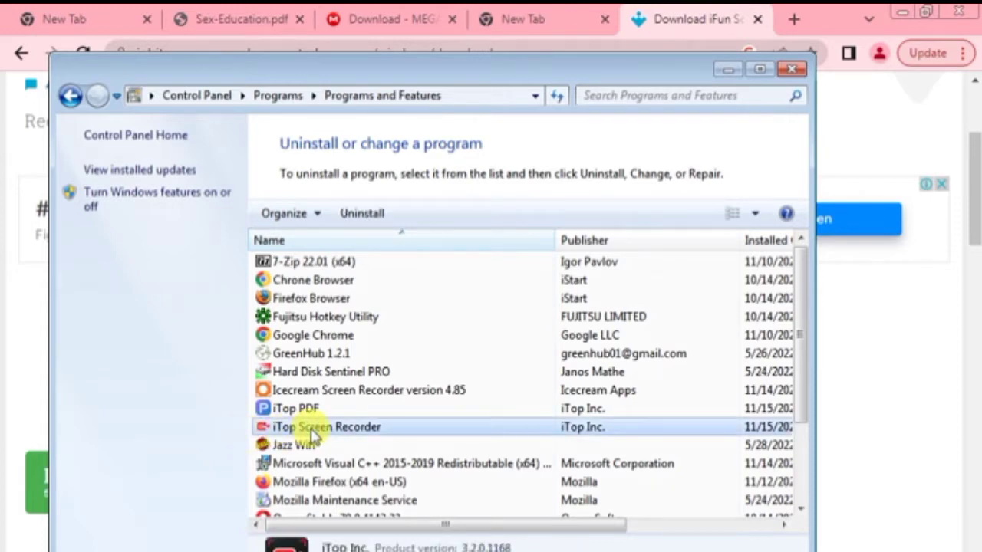
left_click(357, 215)
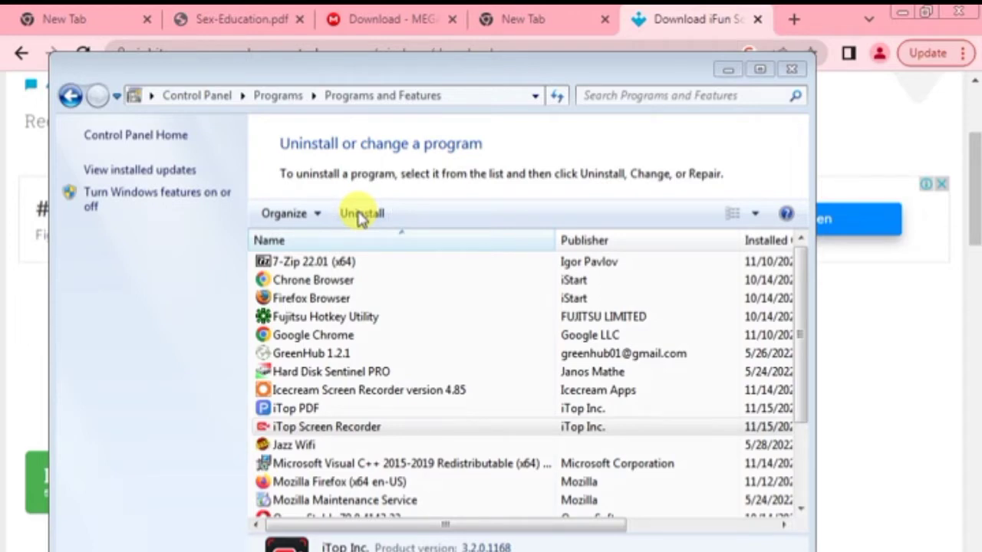
left_click(361, 215)
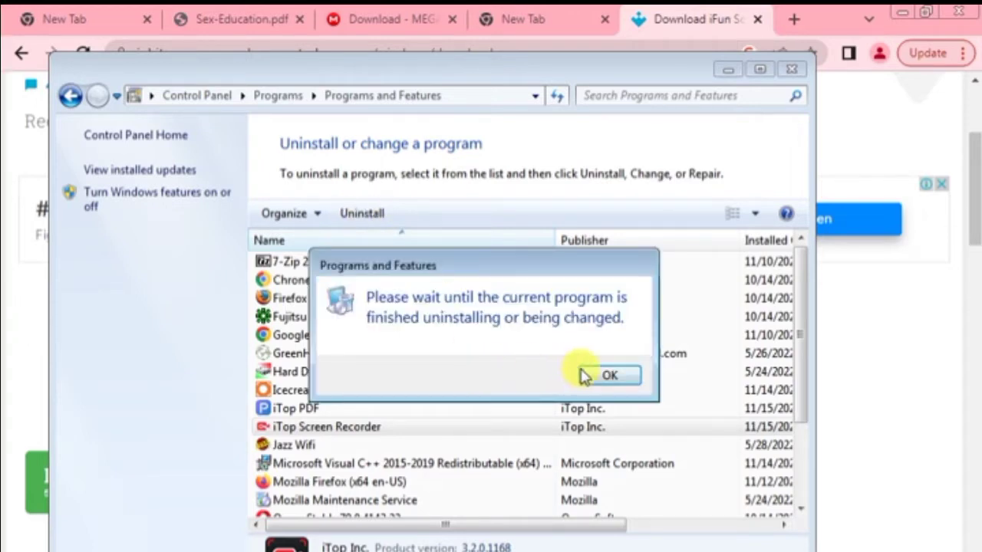
left_click(606, 378)
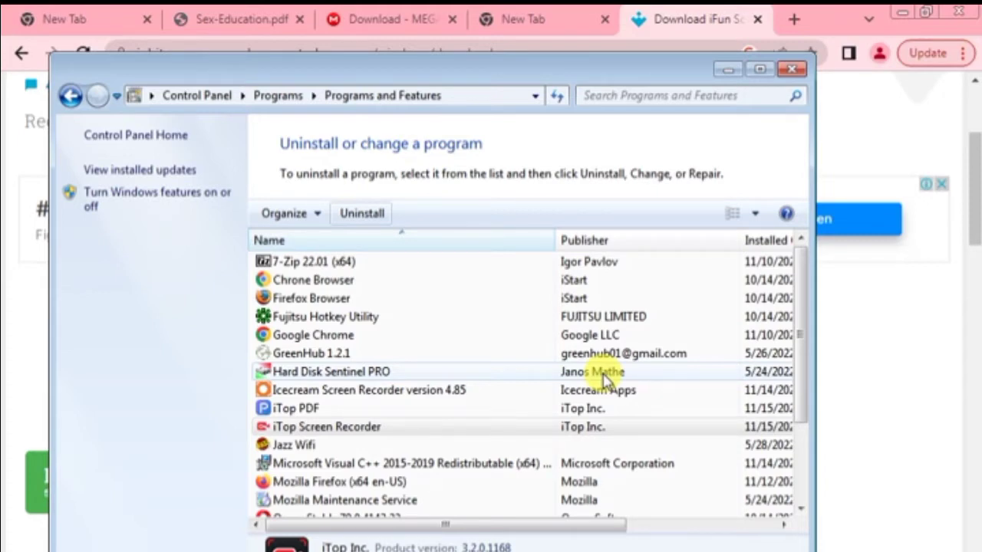
left_click(604, 374)
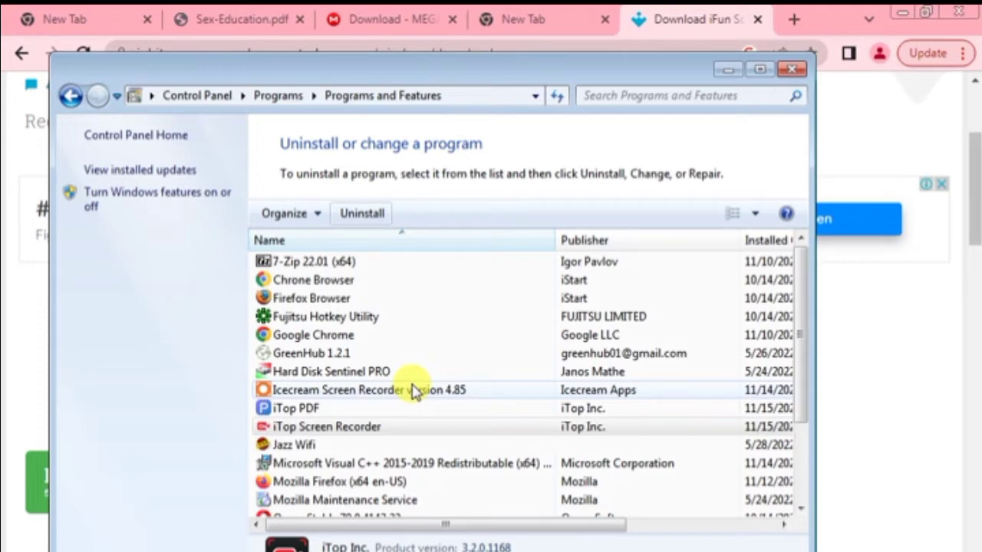
Try to start the uninstallation of iTop Screen Recorder once more and dismiss the wait notice
left_click(311, 430)
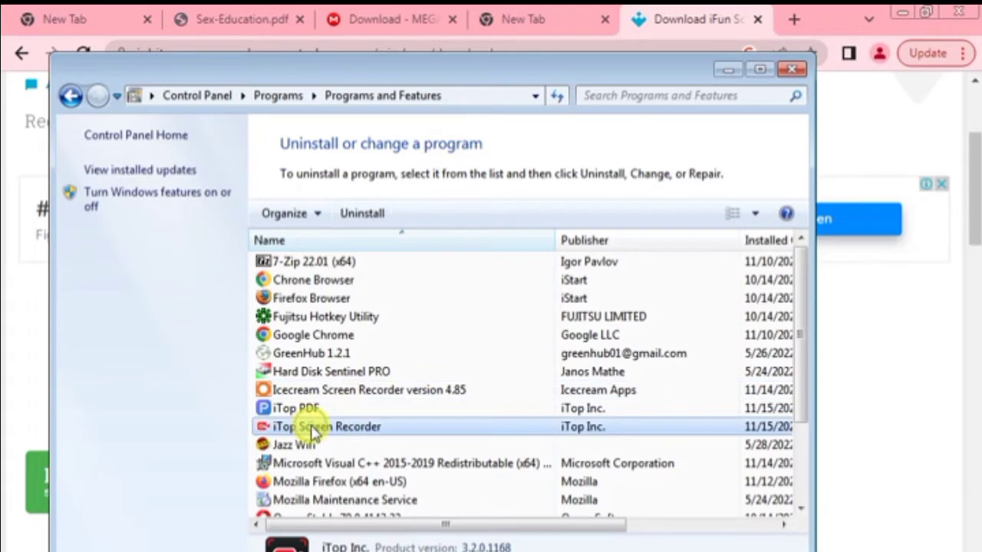
left_click(313, 447)
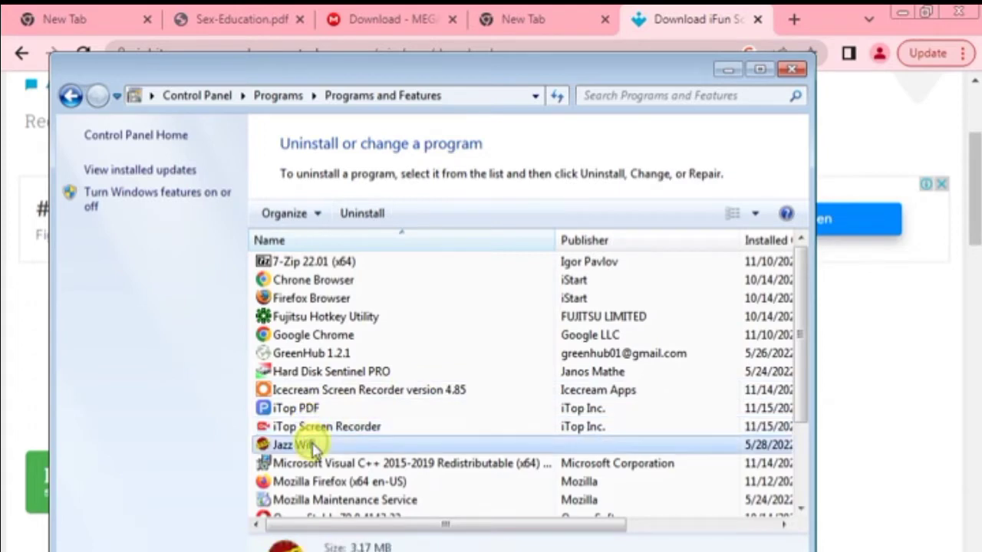
left_click(313, 408)
left_click(320, 428)
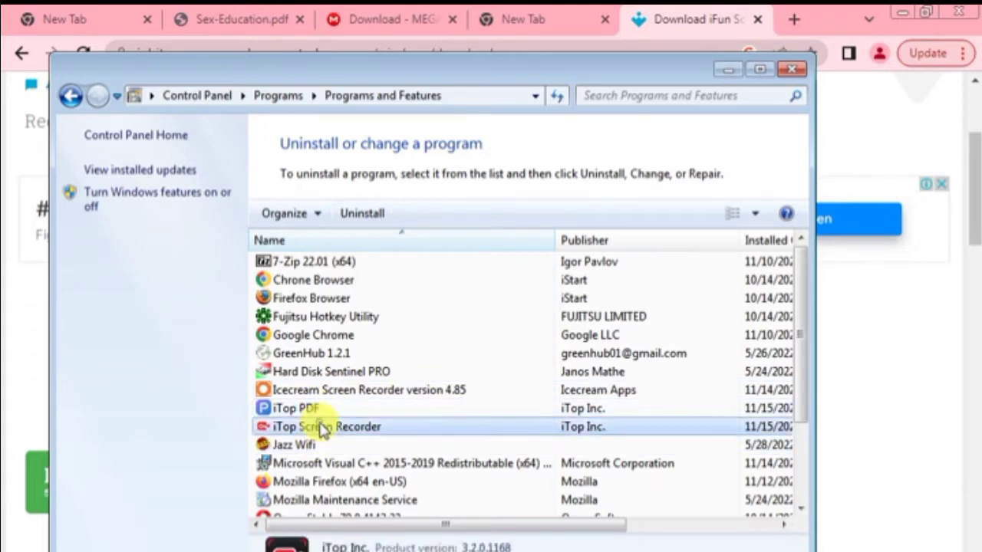
left_click(365, 215)
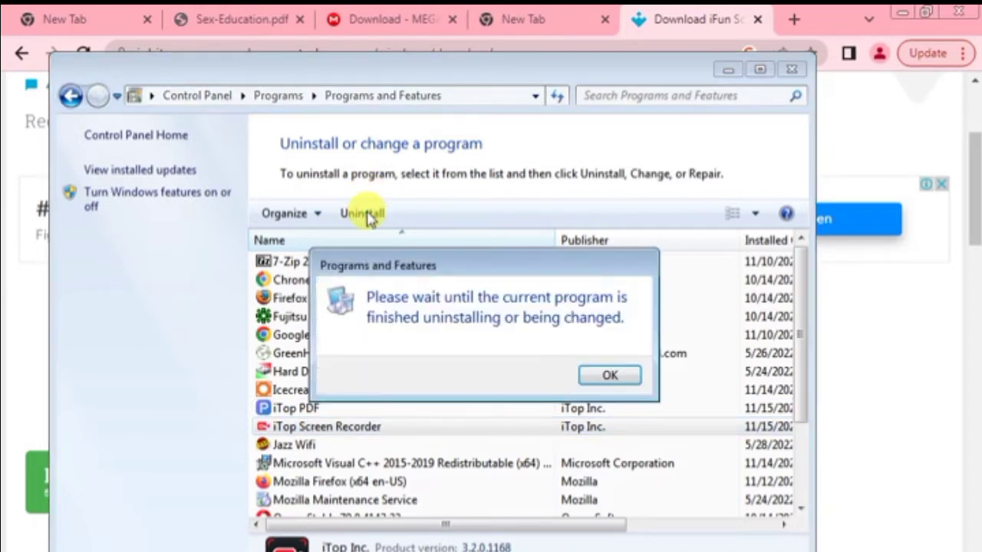
left_click(605, 374)
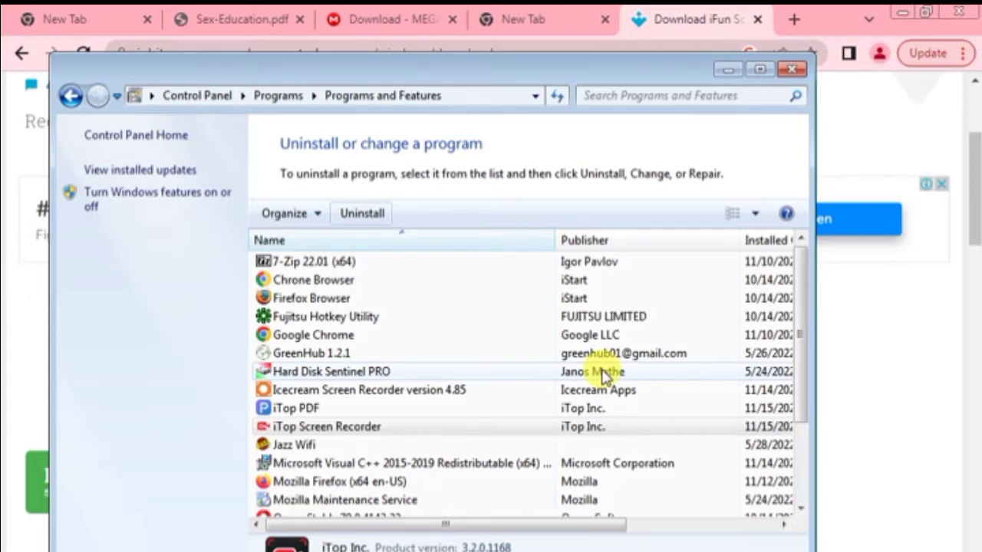
Close Programs and Features and confirm the complete removal of iTop Screen Recorder and all its components
left_click(790, 73)
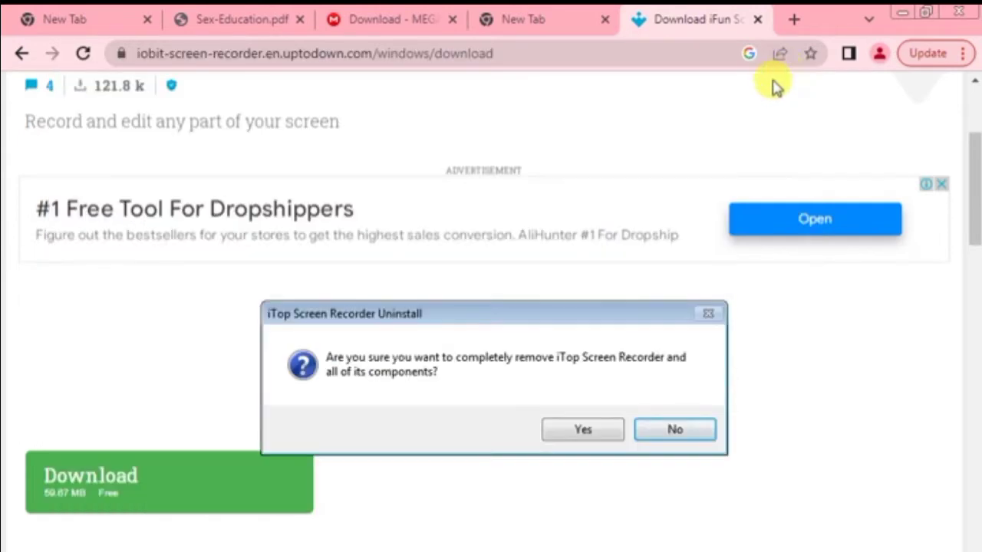
left_click(581, 434)
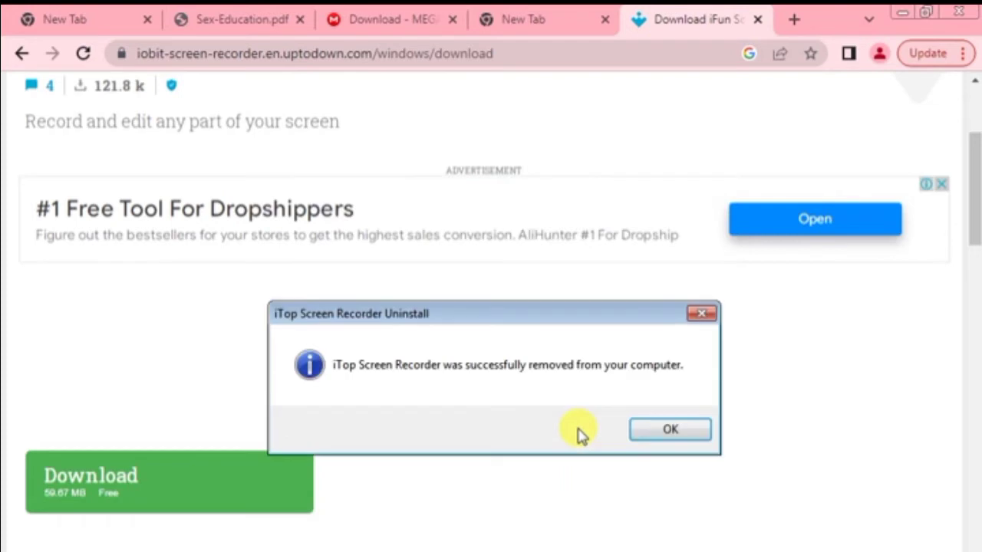
left_click(657, 429)
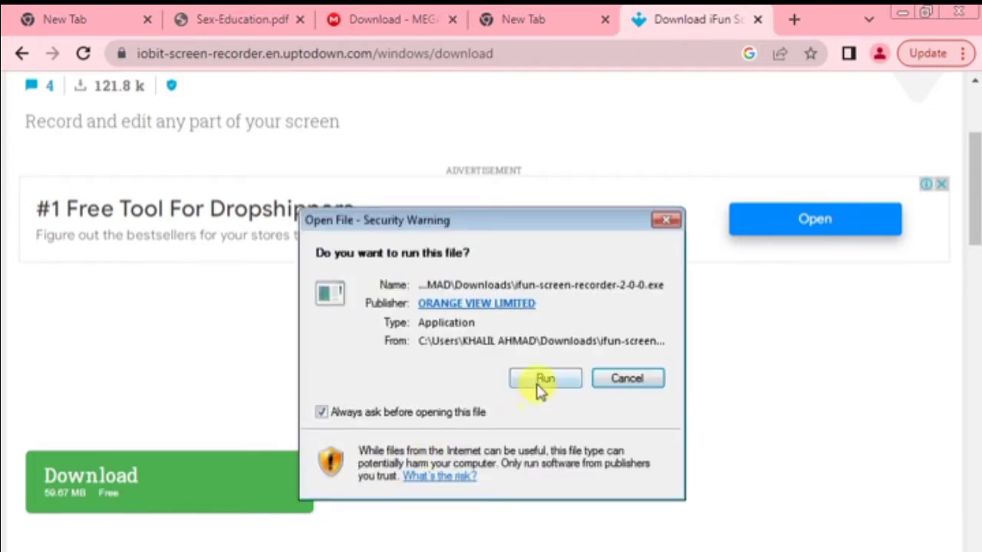
Run ifun-screen-recorder-2-0-0.exe and accept the existing folder C:\Program Files\iTop Screen Recorder as the install destination
left_click(540, 384)
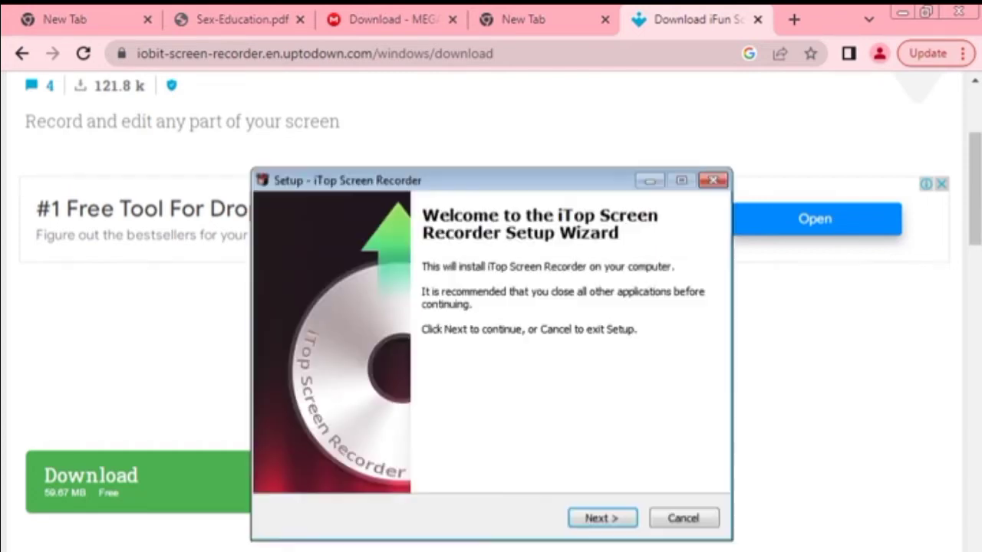
left_click(602, 519)
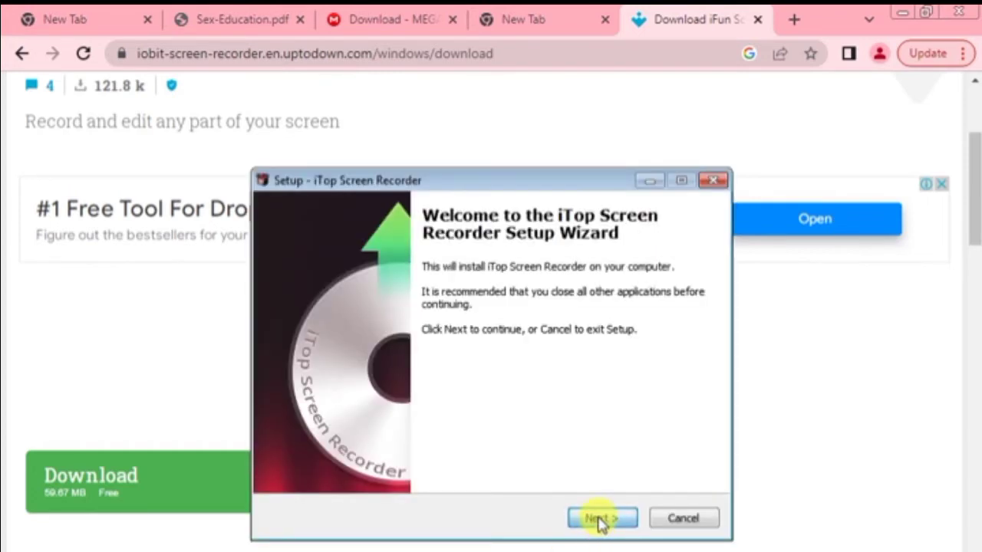
left_click(602, 519)
left_click(601, 520)
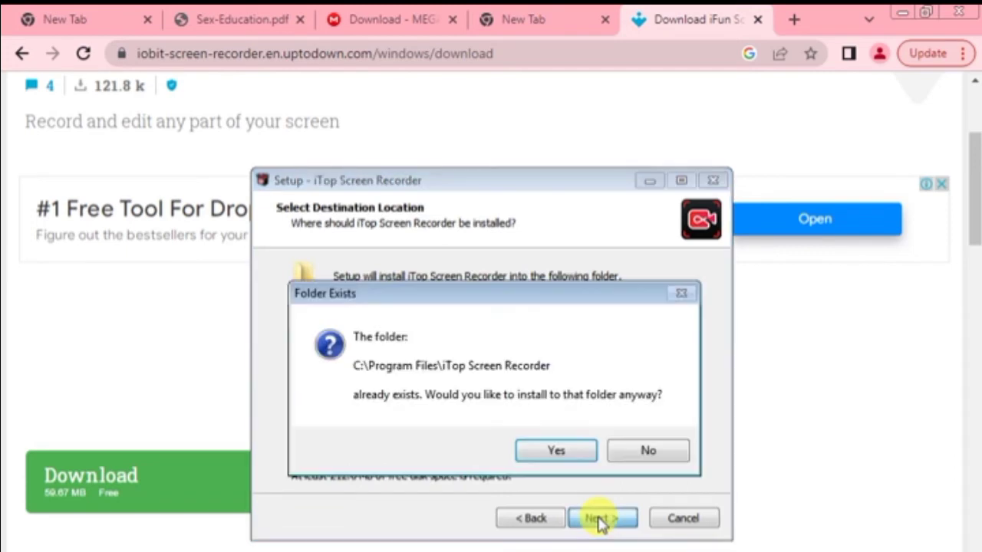
left_click(568, 453)
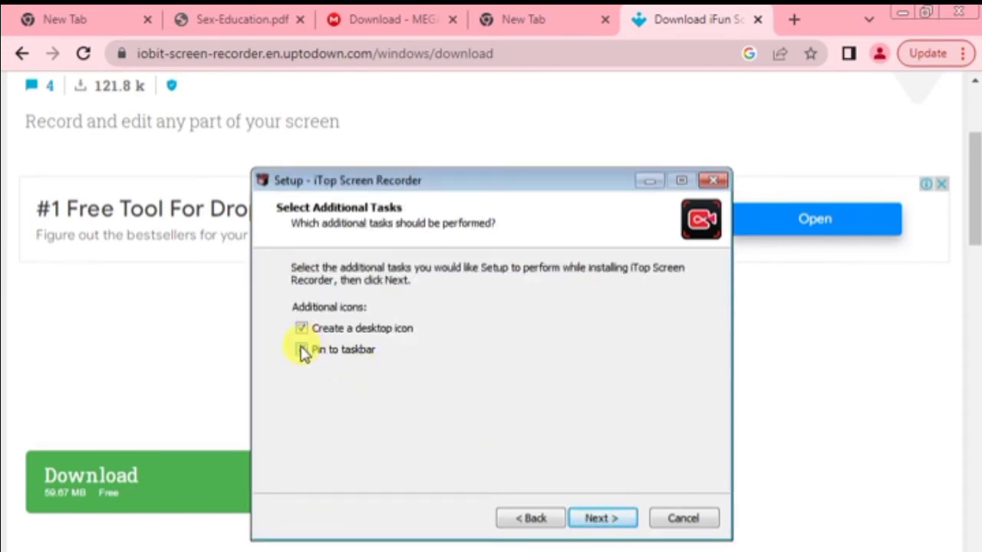
Install iTop Screen Recorder with a desktop icon, finish setup without launching it, and close the resulting web page
left_click(600, 519)
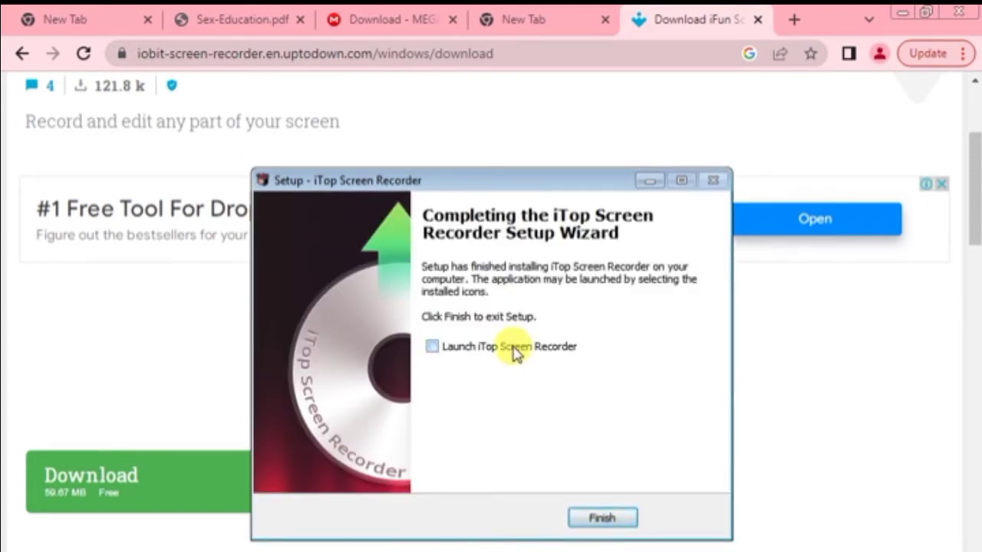
left_click(596, 518)
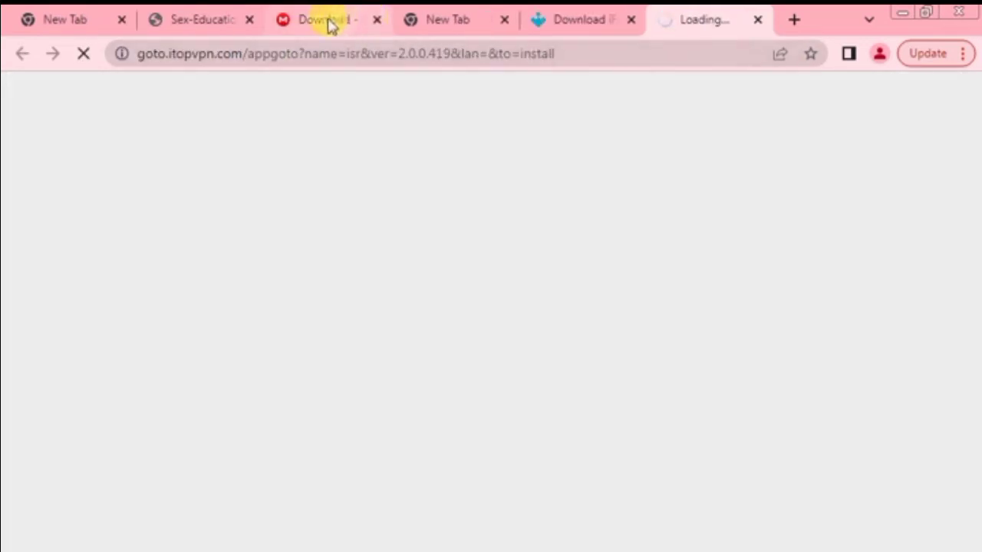
left_click(758, 25)
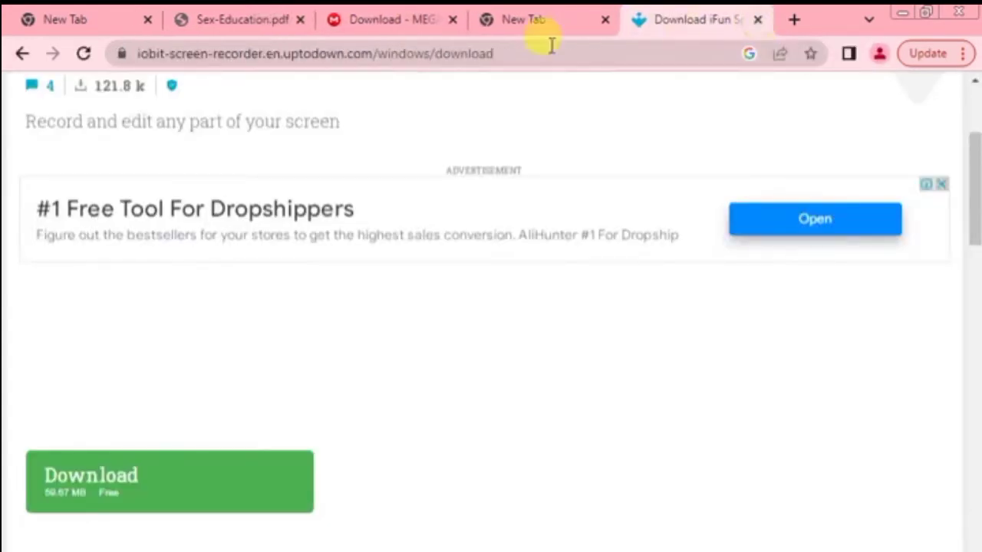
Switch to Windows Explorer and open the archive "I FUN Crack By (PROFITOFHELLHEVEN).rar" from the Downloads folder
left_click(370, 25)
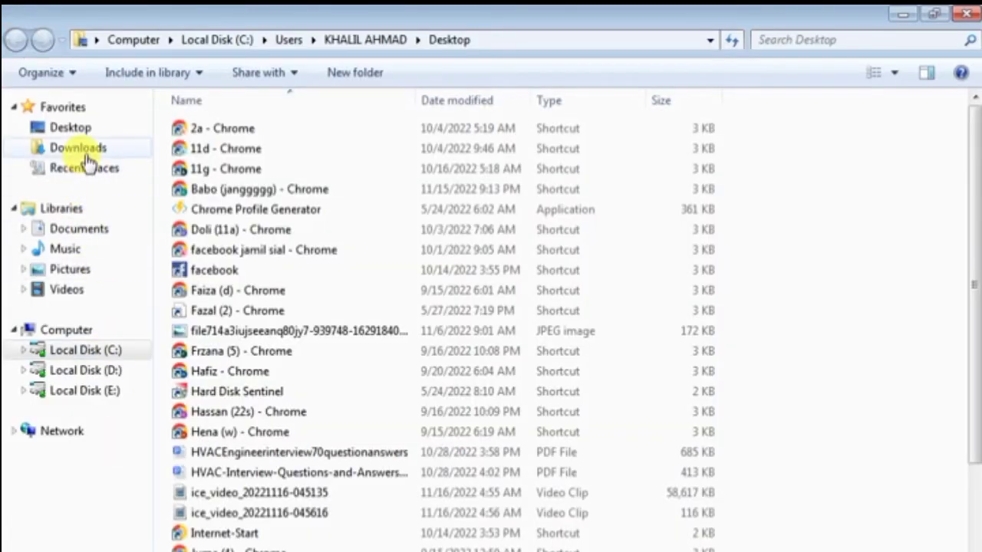
left_click(87, 159)
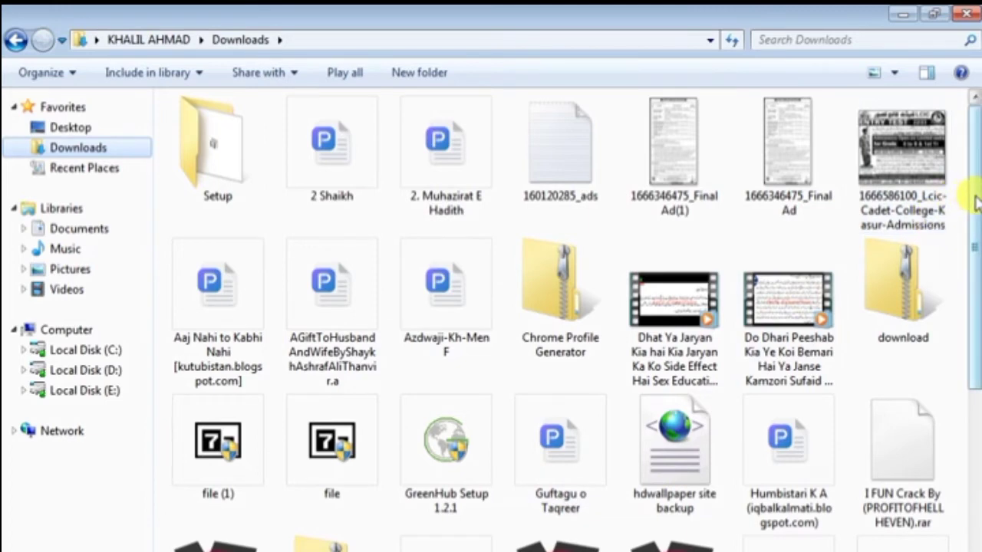
mouse_move(976, 202)
left_mouse_down()
mouse_move(977, 537)
mouse_move(975, 429)
left_mouse_up()
scroll(882, 463, "up", 2)
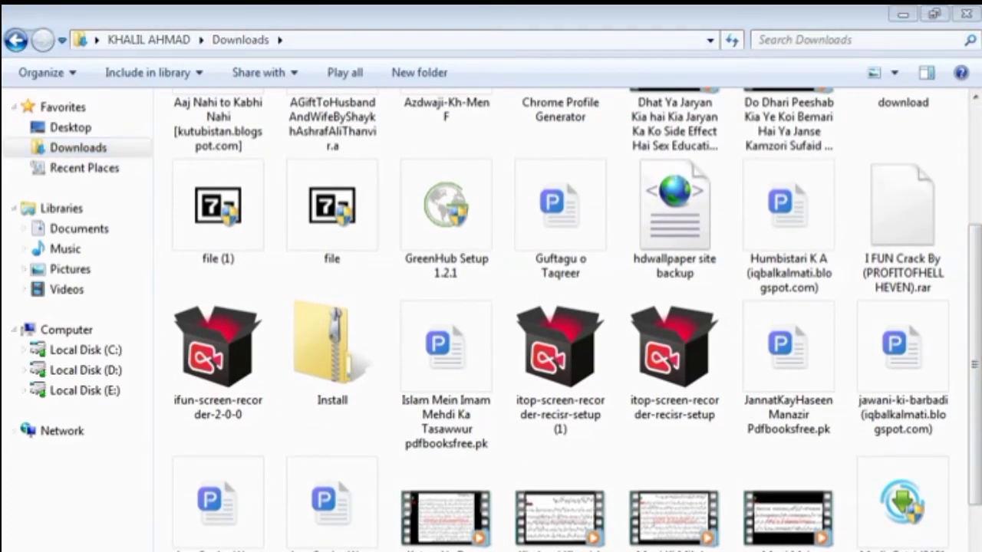
scroll(833, 491, "up", 5)
left_click(833, 491)
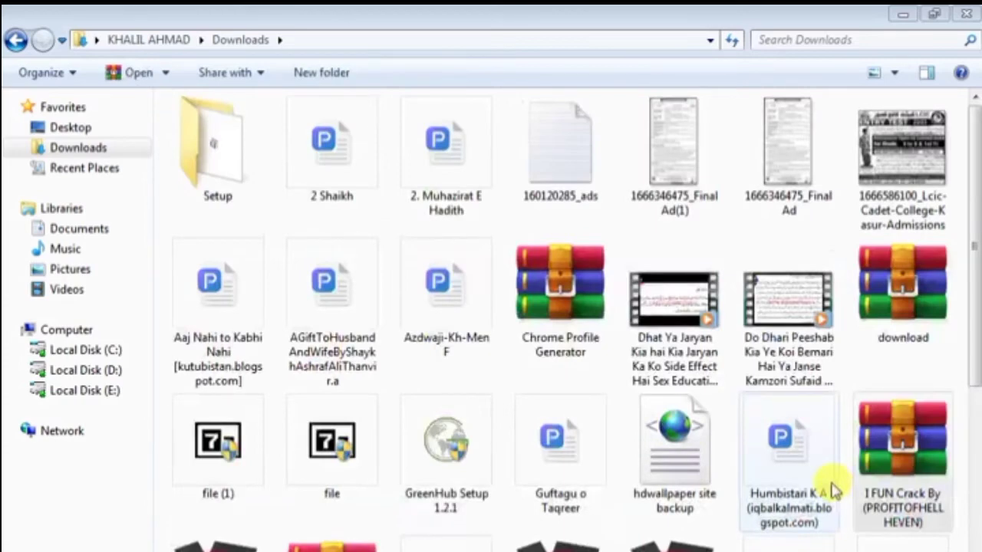
left_click(899, 451)
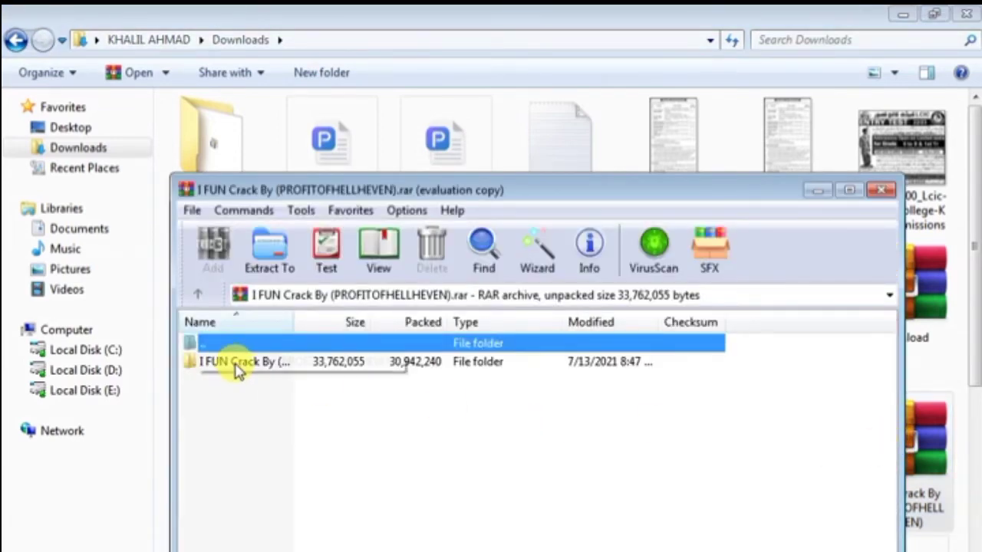
Examine the archive's nested folder and its Crack subfolder, and return to the Downloads listing in WinRAR
double_click(234, 363)
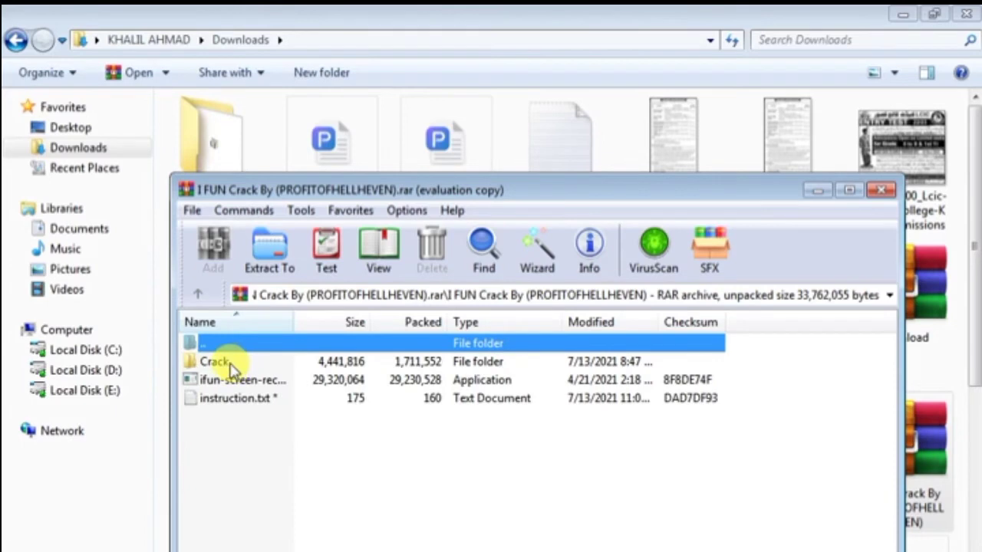
double_click(230, 365)
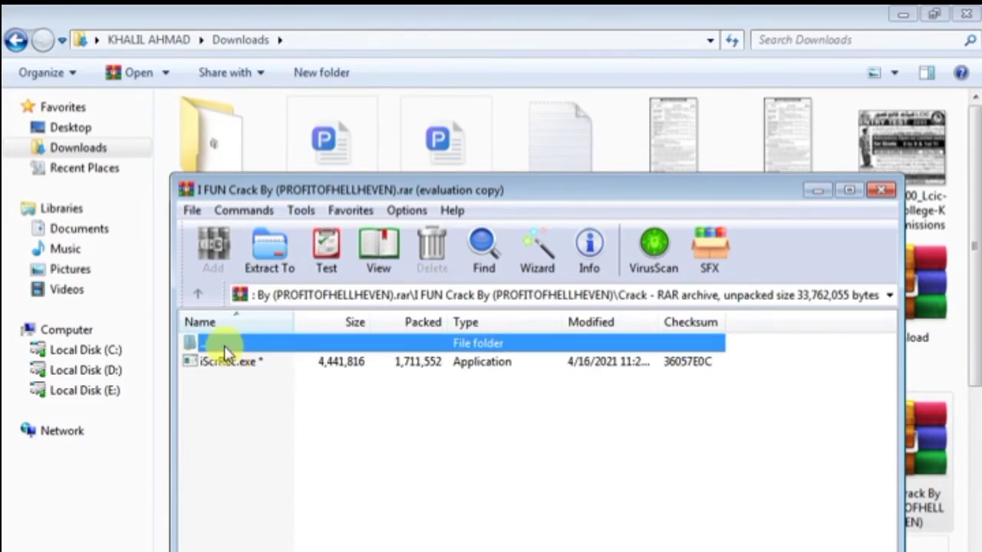
double_click(225, 345)
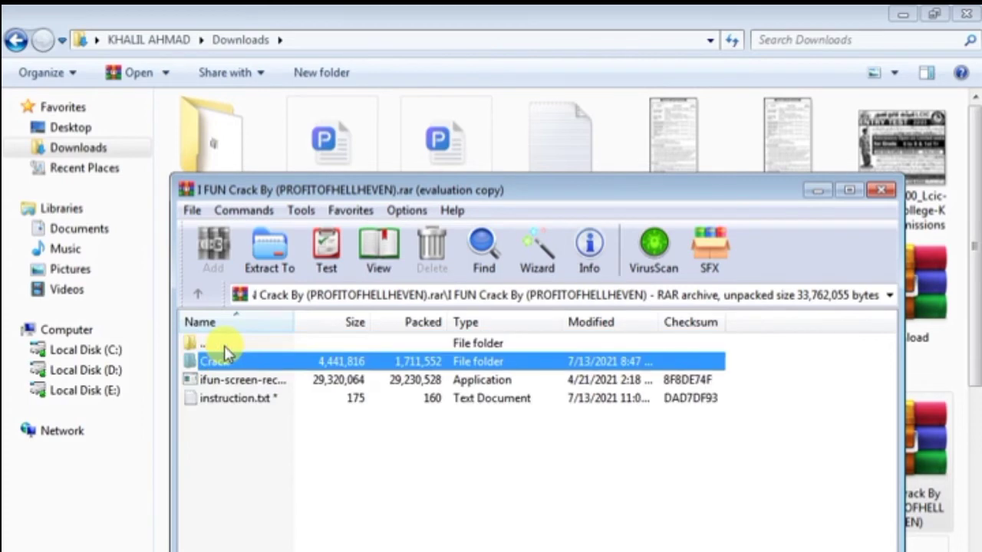
left_click(264, 261)
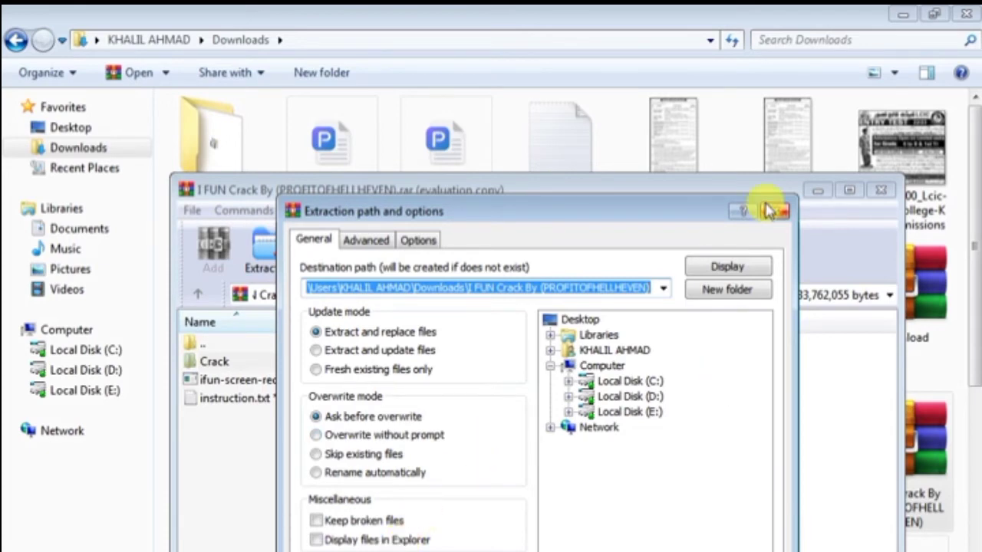
left_click(774, 211)
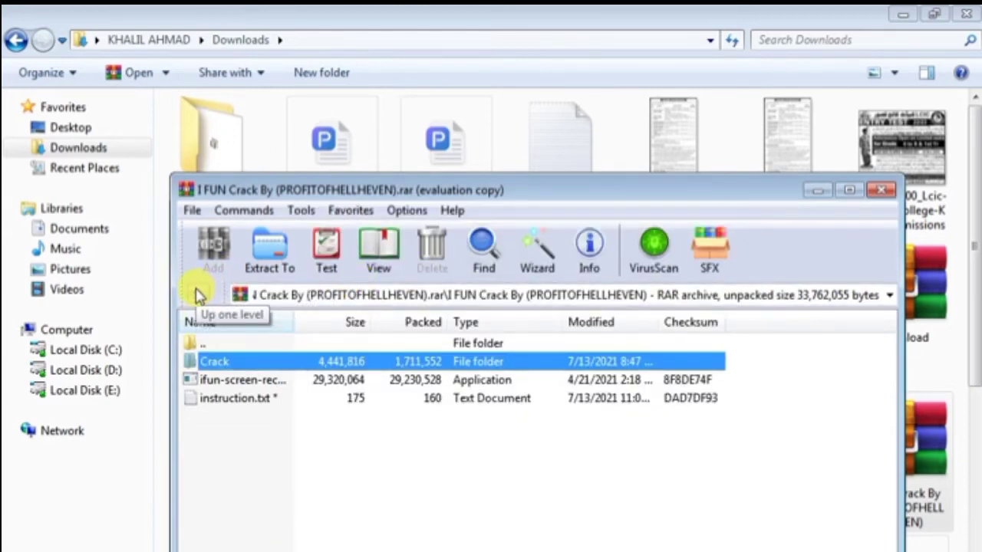
left_click(198, 295)
left_click(198, 295)
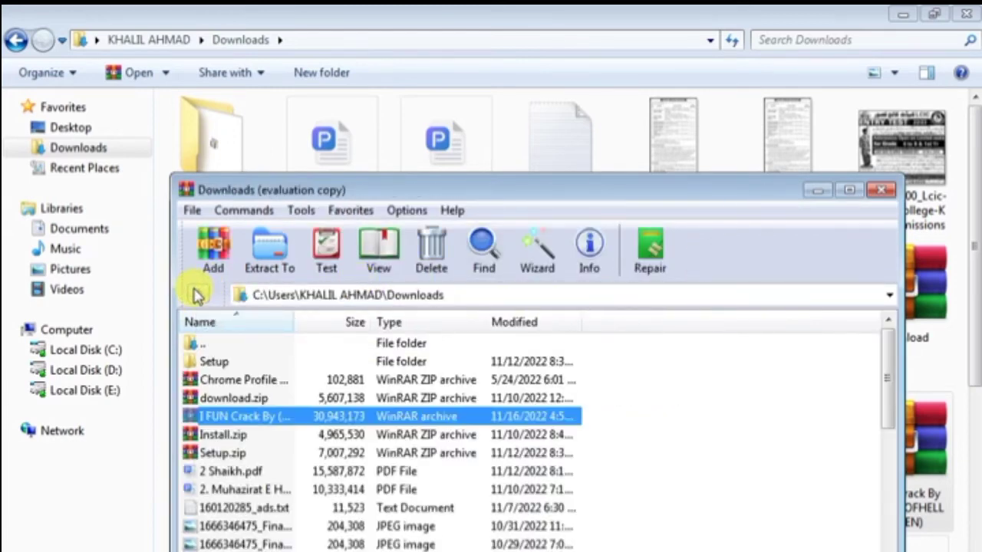
Start extracting the iFun crack archive into its own folder inside Downloads, keeping the default update and overwrite options
left_click(217, 420)
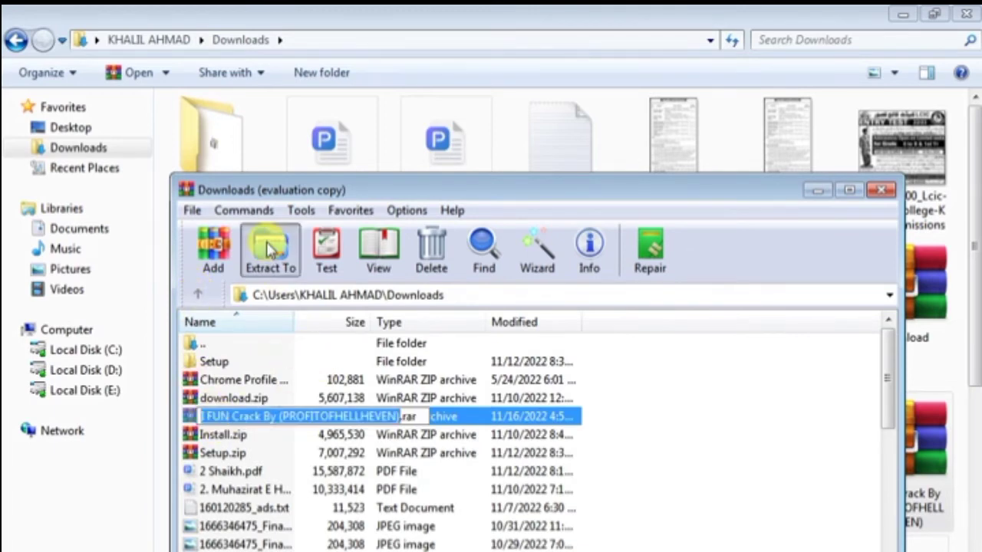
left_click(270, 247)
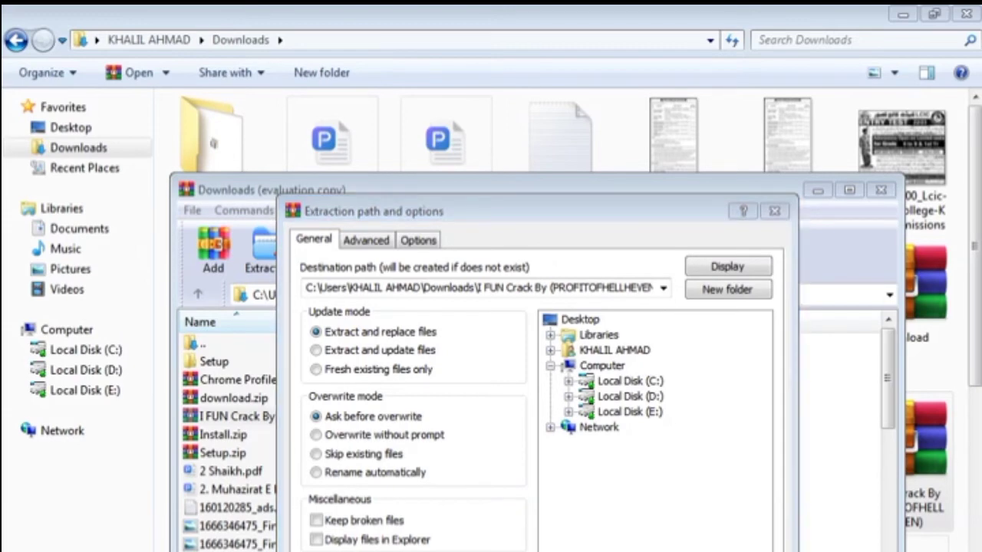
key("Return")
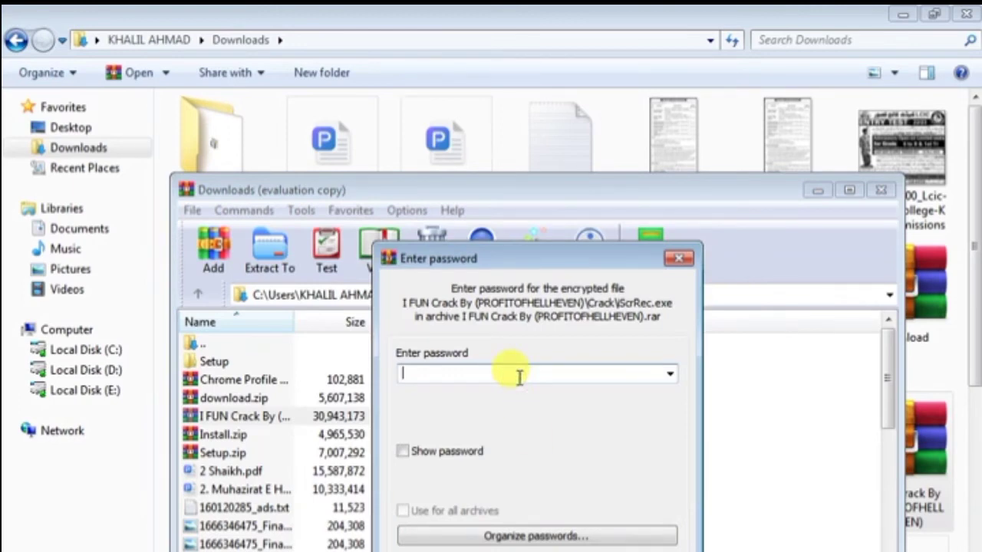
Try the copied archive password for the encrypted iScrRec.exe, and try it again with Show password enabled
key("ctrl+v")
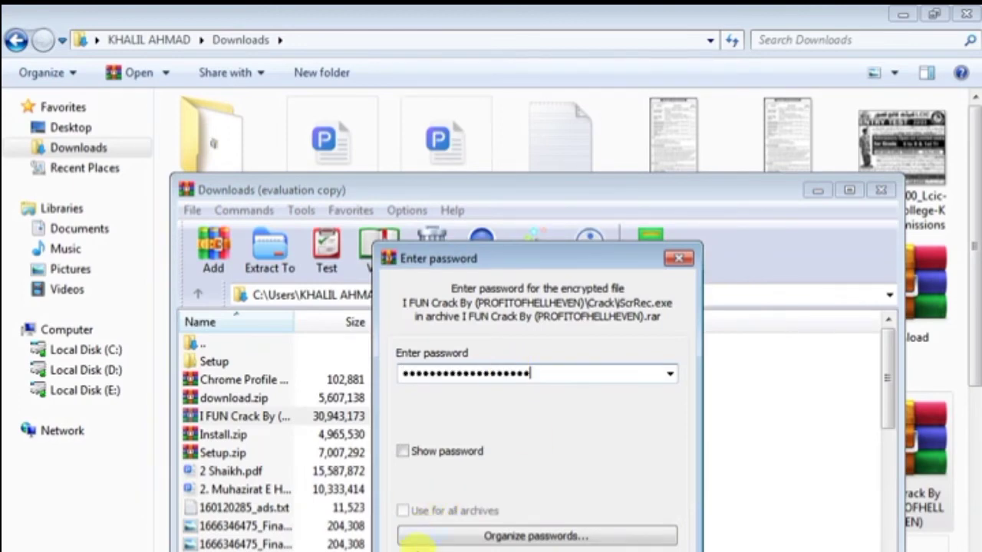
key("Return")
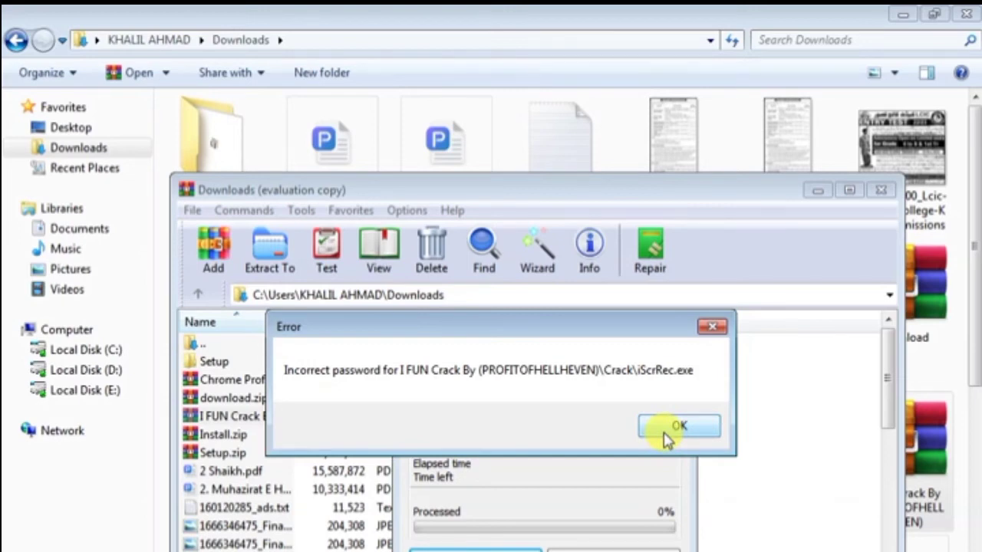
left_click(665, 437)
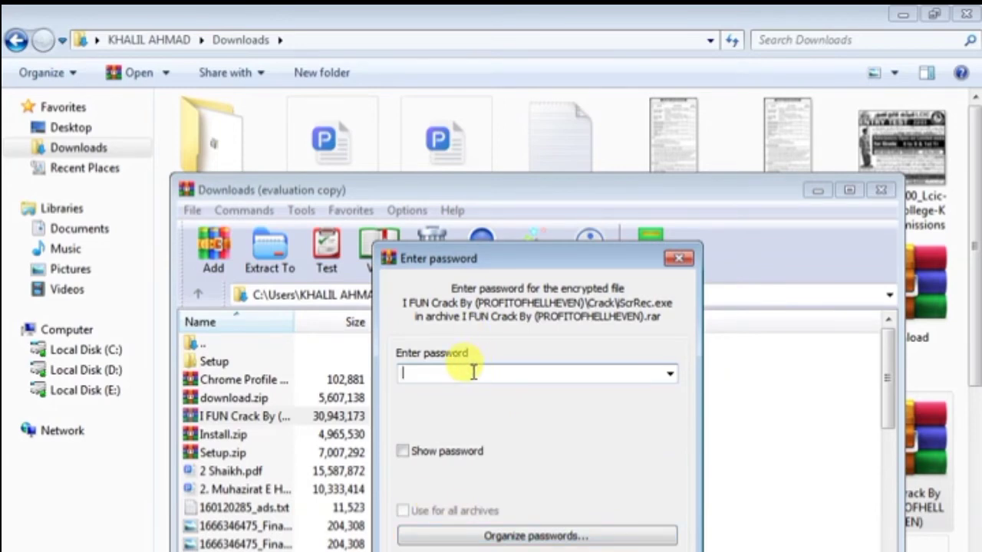
left_click(402, 451)
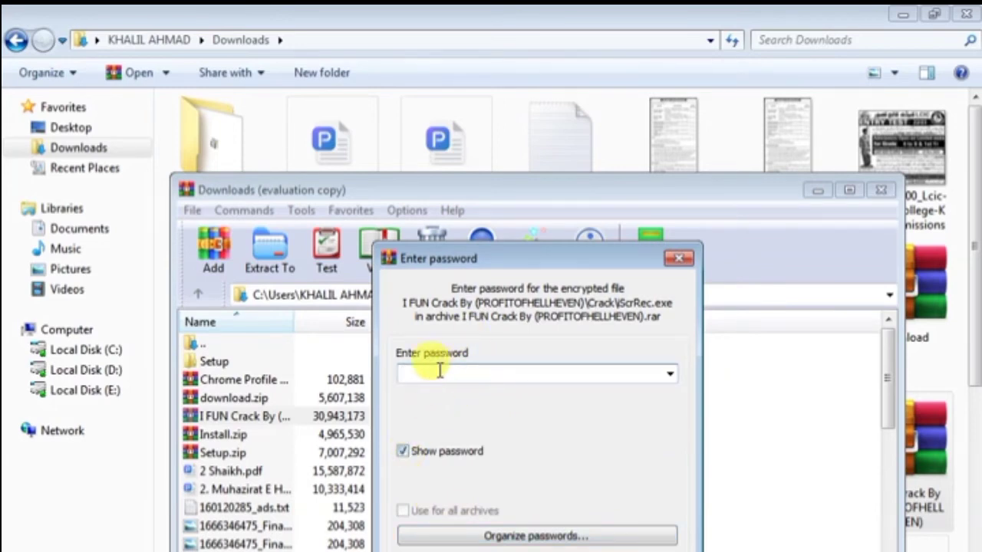
key("ctrl+v")
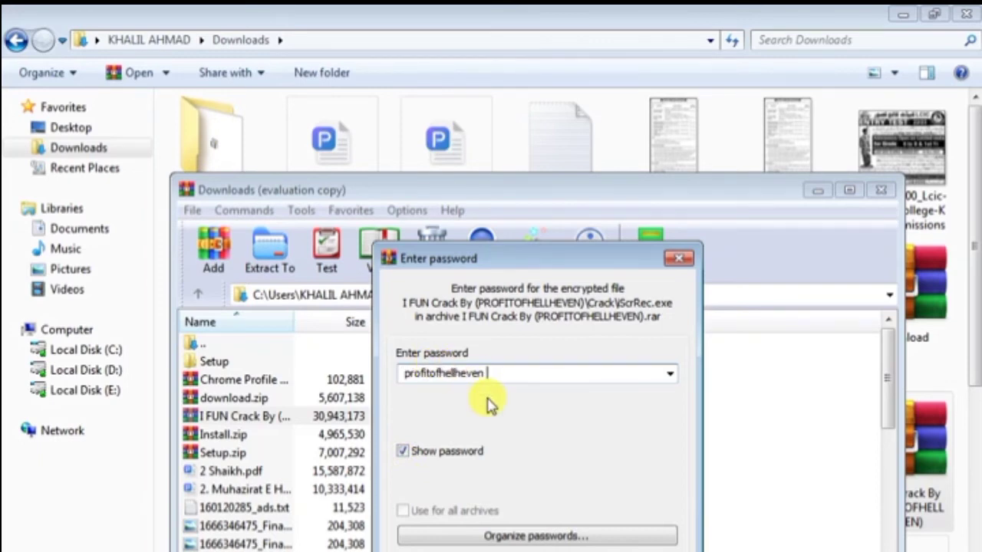
key("Return")
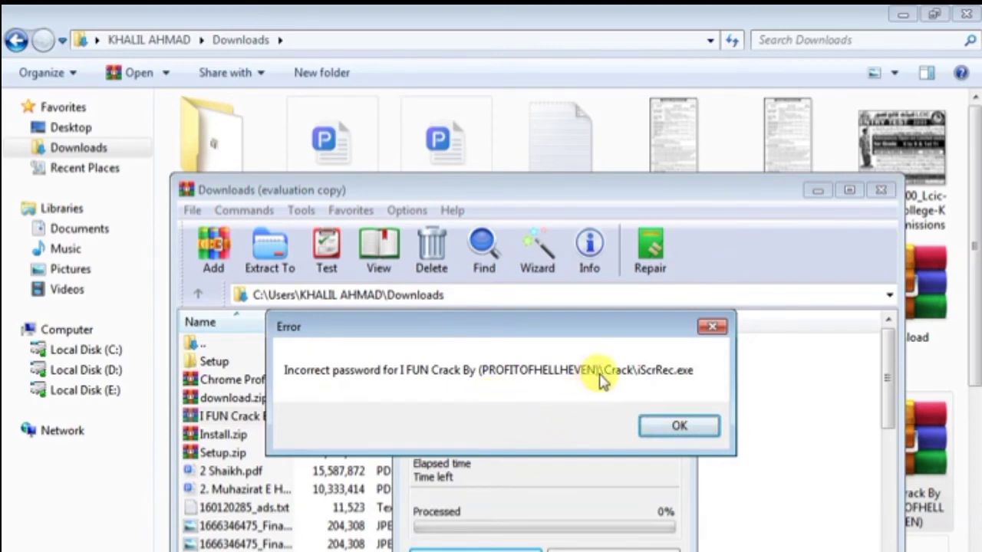
left_click(671, 430)
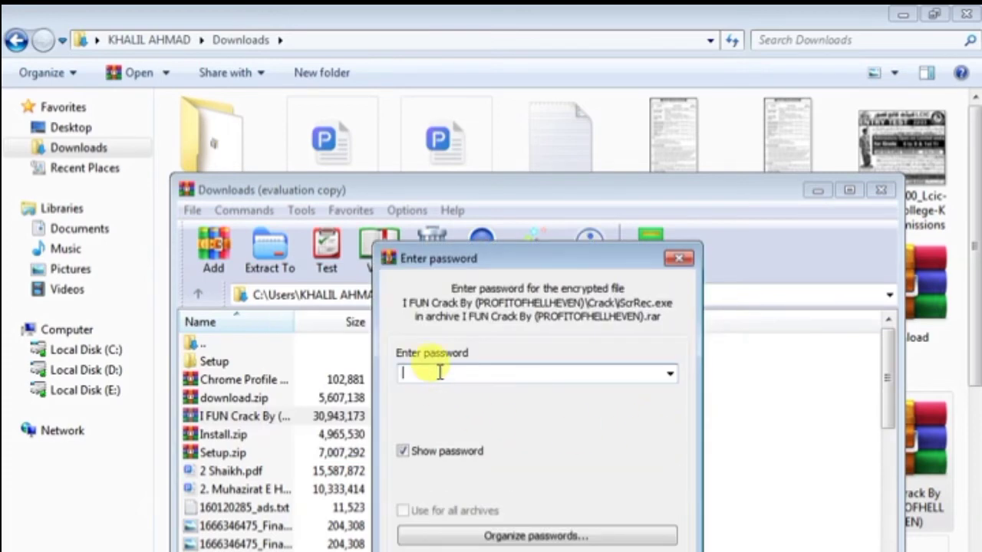
Try an edited version of the archive password for the encrypted iScrRec.exe
key("ctrl+v")
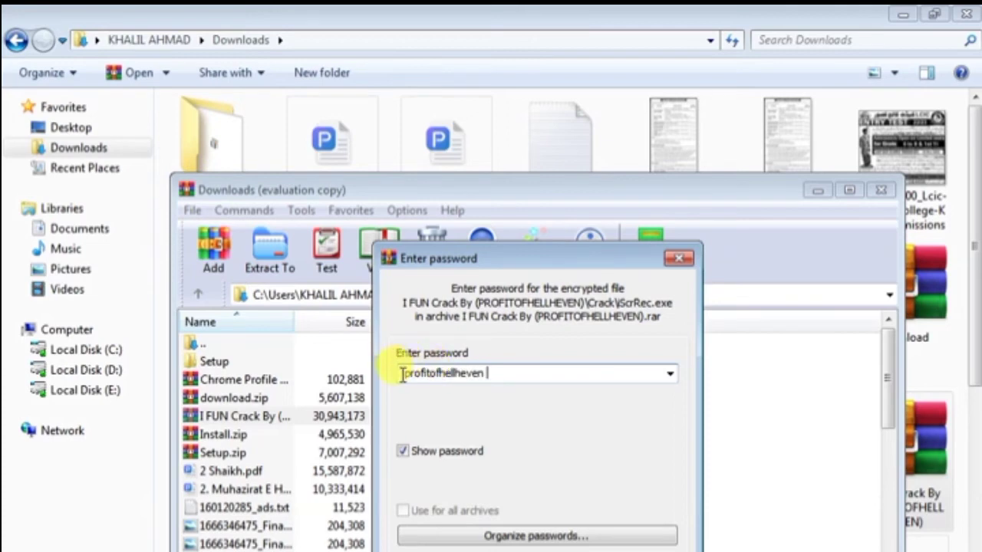
type("*")
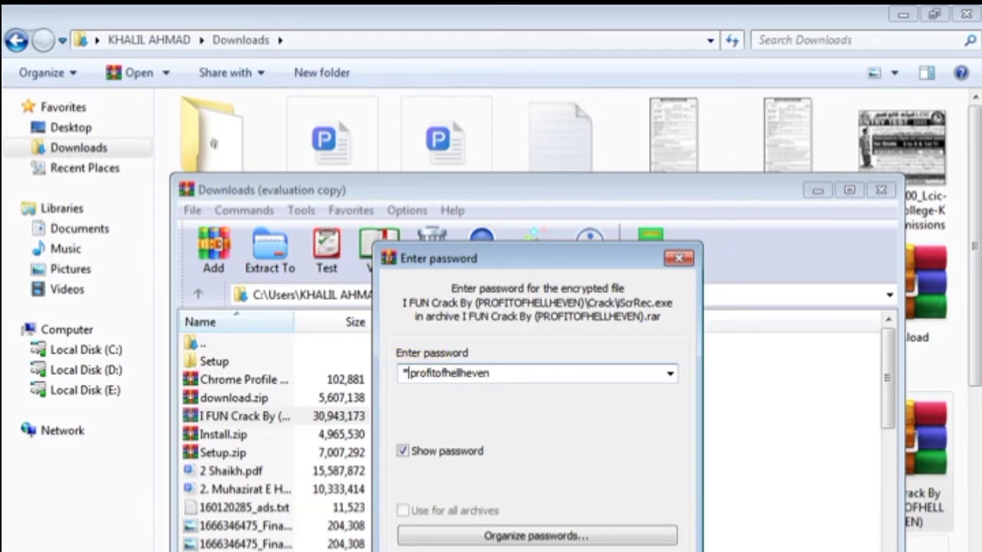
key("BackSpace")
key("BackSpace")
type("(")
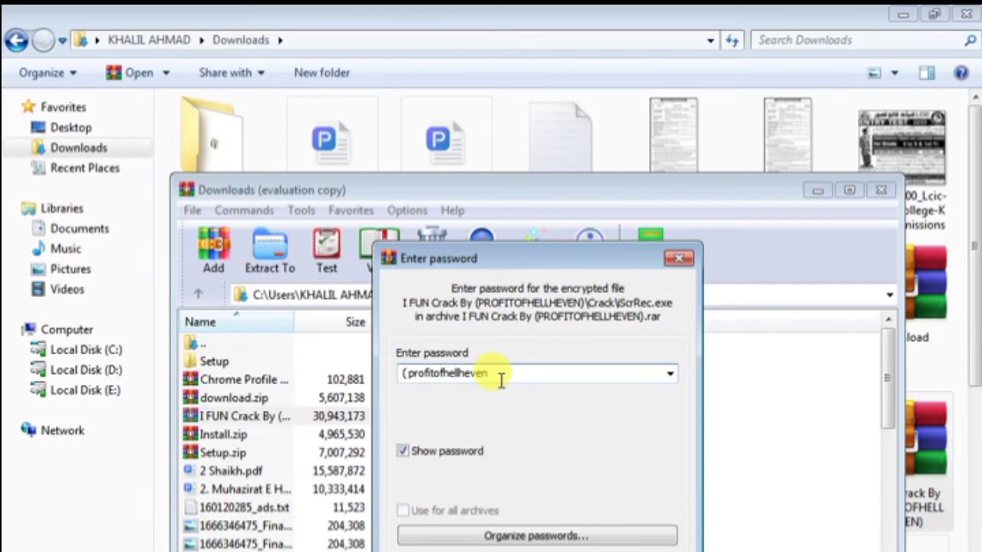
type("(")
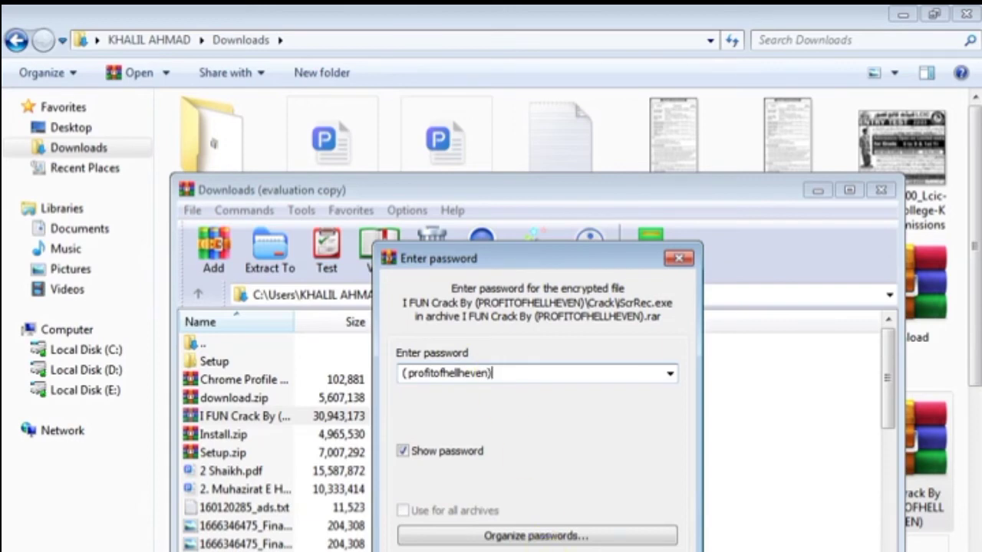
key("Return")
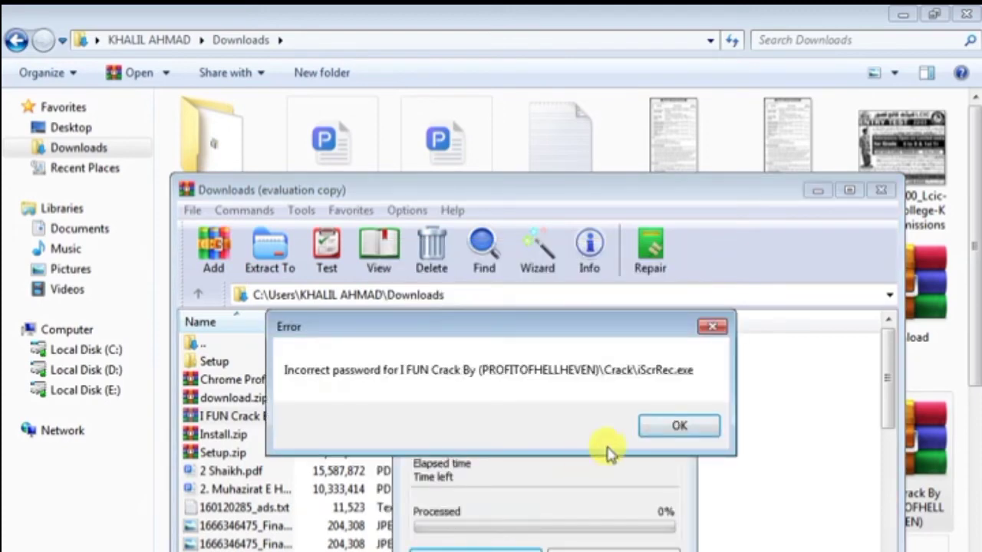
left_click(665, 434)
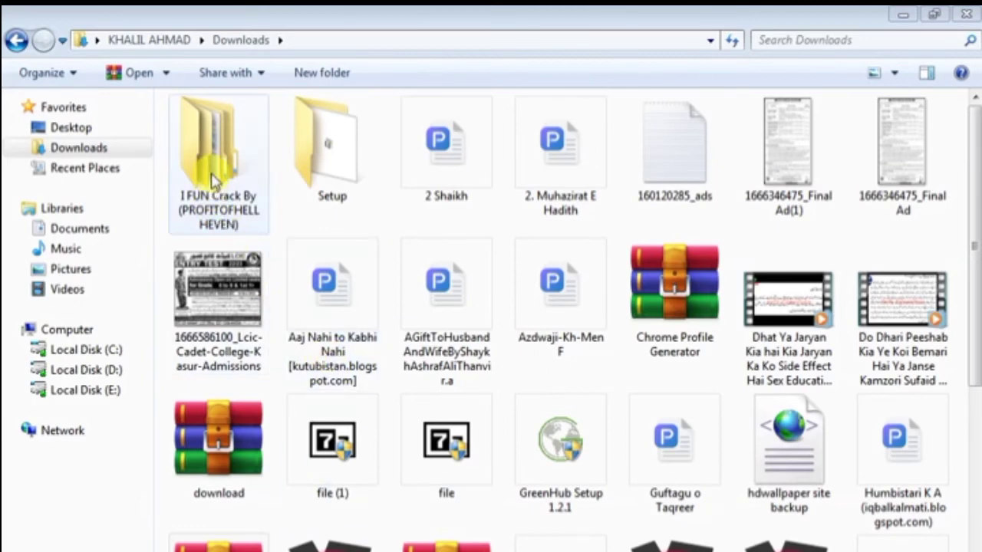
Open the extracted iFun crack folder down to its Crack subfolder and copy the iScrRec application
left_click(214, 182)
double_click(215, 182)
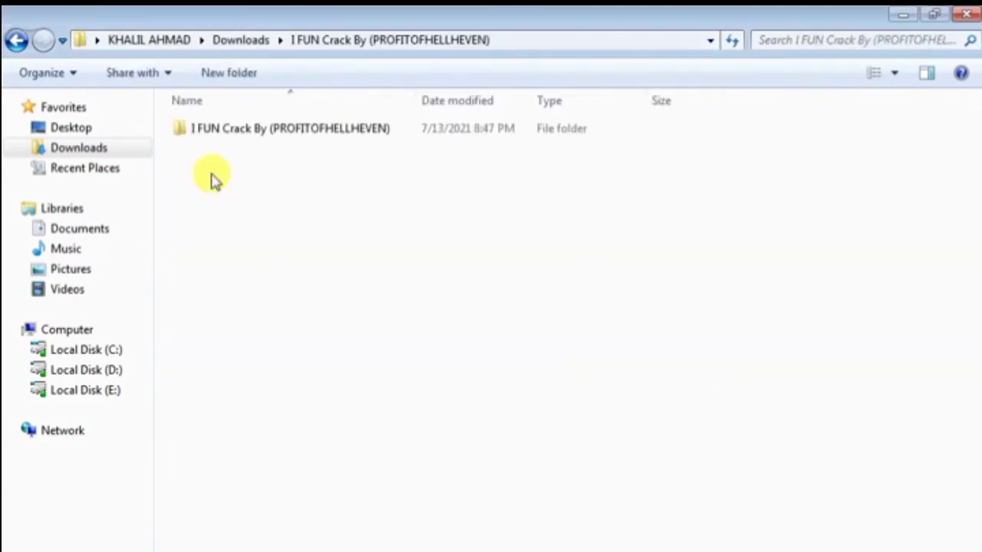
left_click(242, 133)
double_click(242, 133)
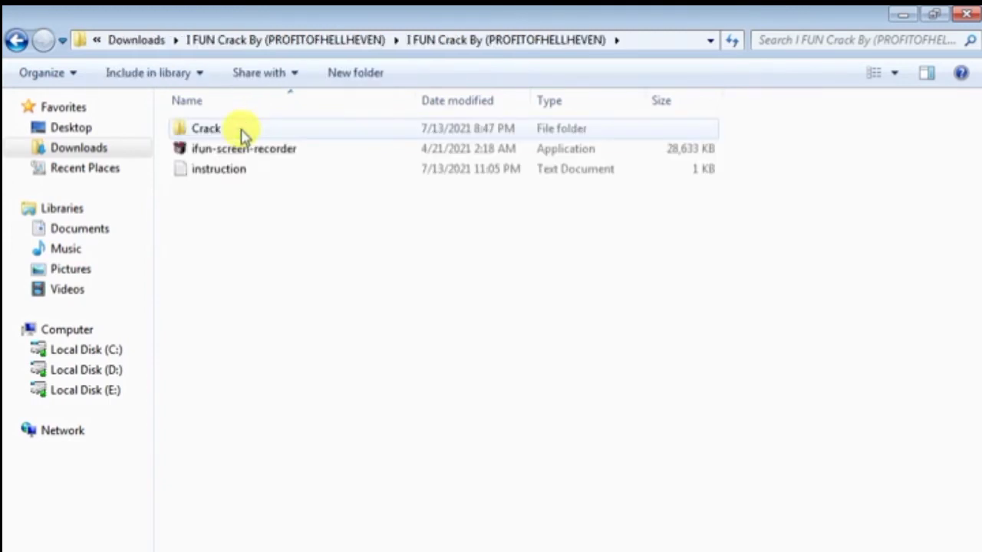
double_click(242, 133)
double_click(243, 133)
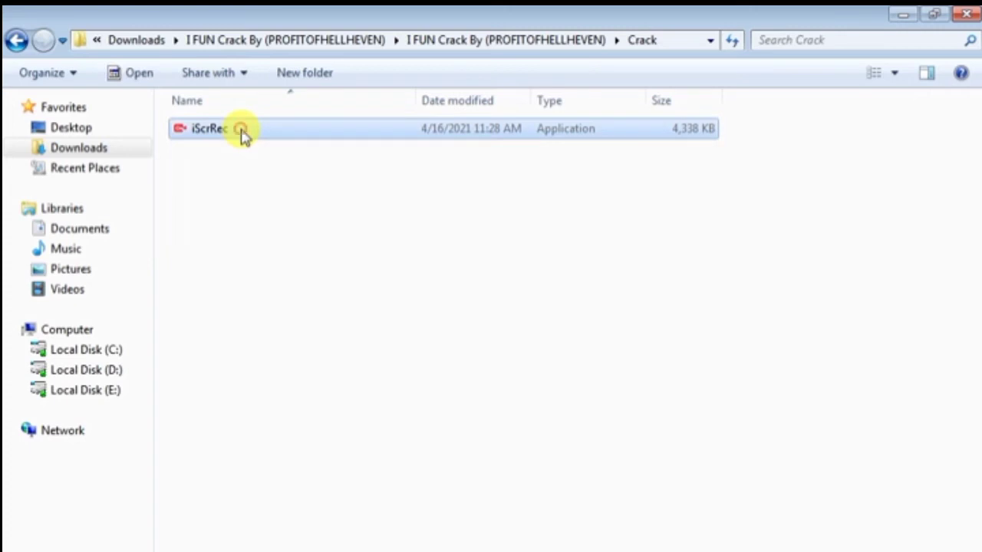
right_click(240, 128)
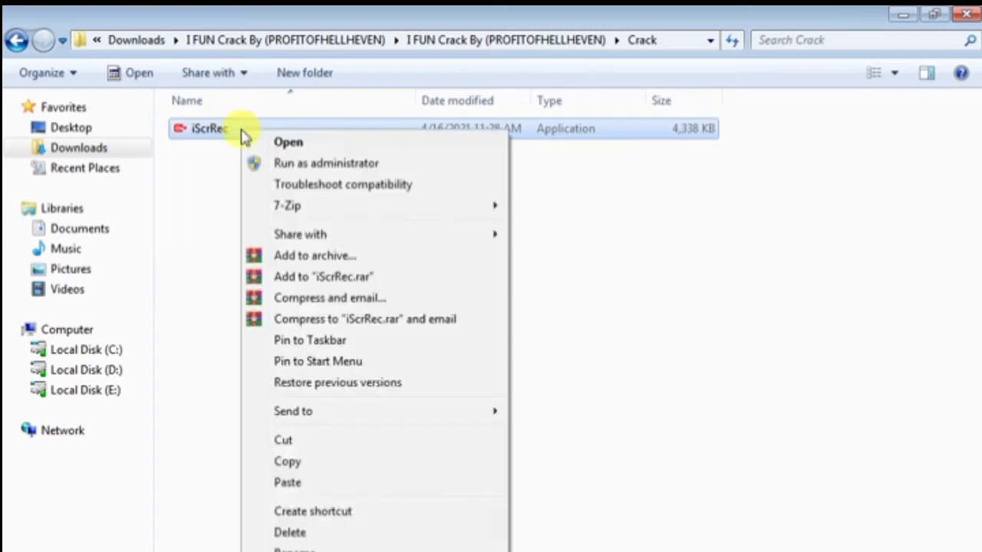
left_click(288, 463)
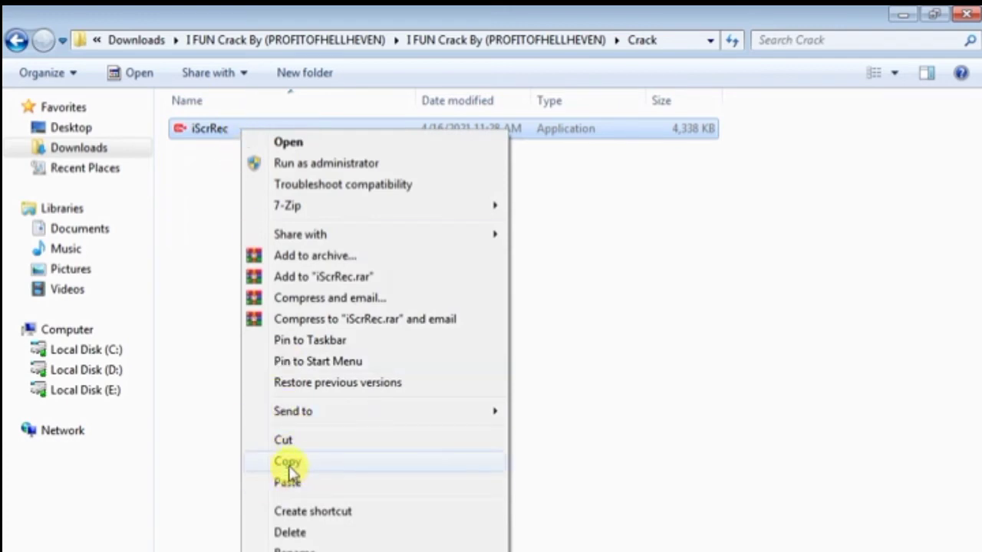
Open the recorder's installation folder, C:\Program Files\iTop Screen Recorder, and look through its files
left_click(75, 132)
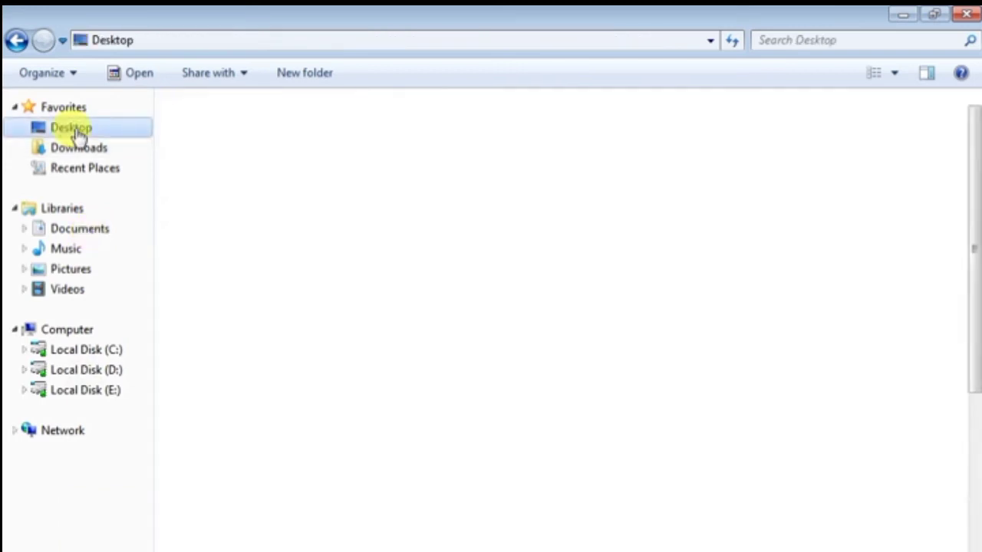
left_click(86, 351)
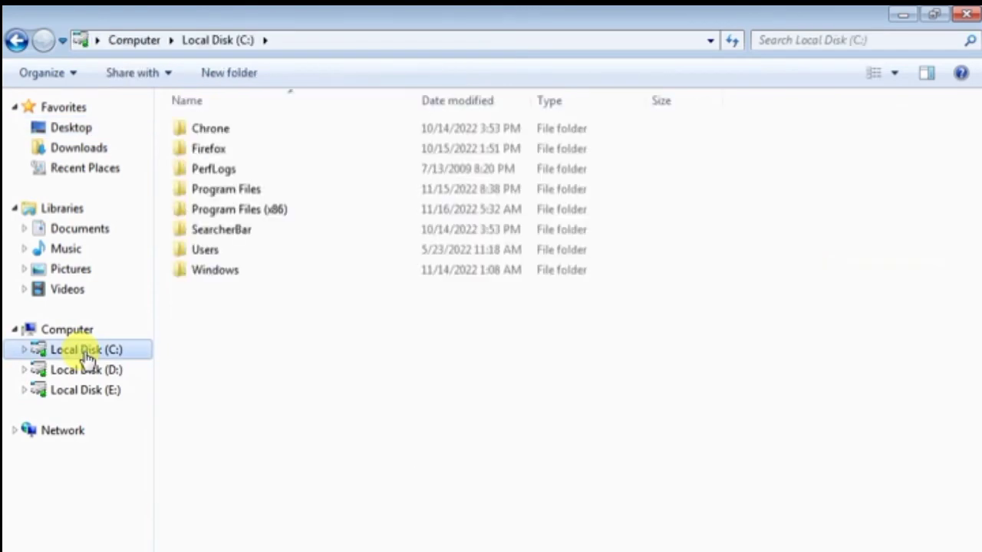
double_click(230, 213)
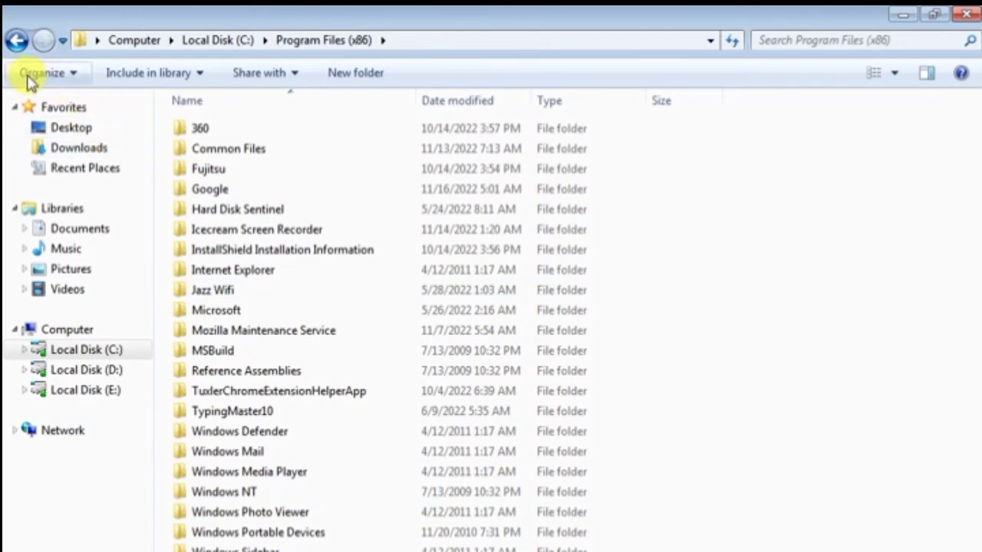
left_click(114, 351)
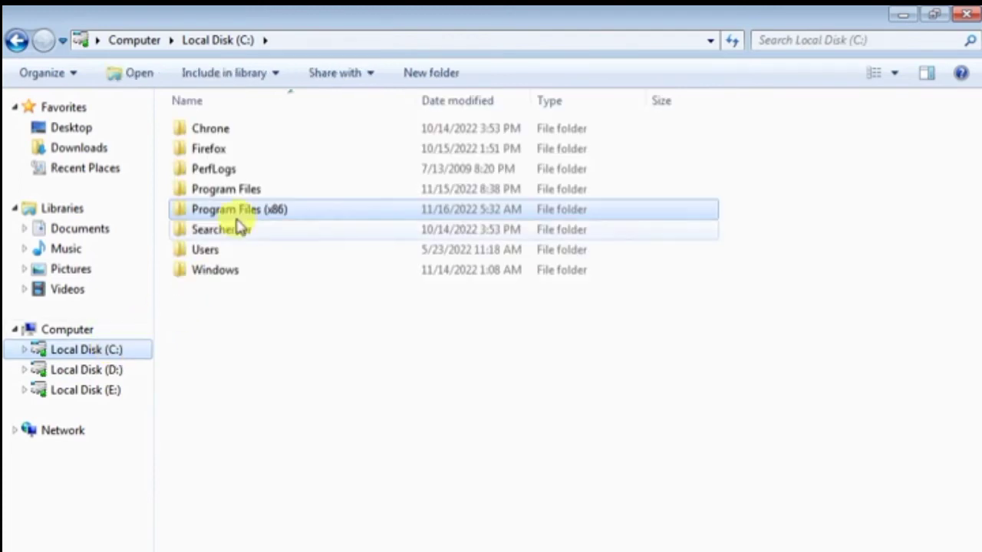
double_click(238, 194)
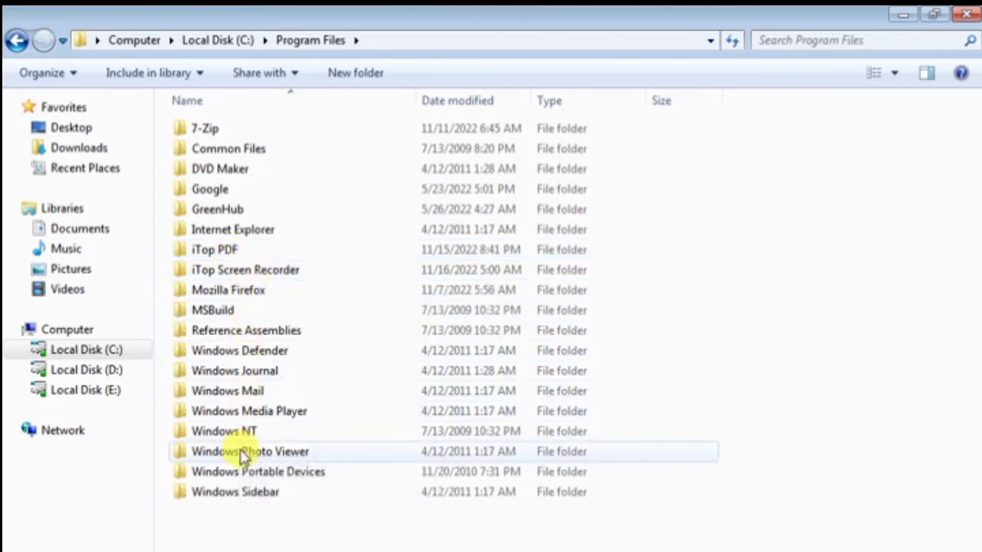
double_click(240, 273)
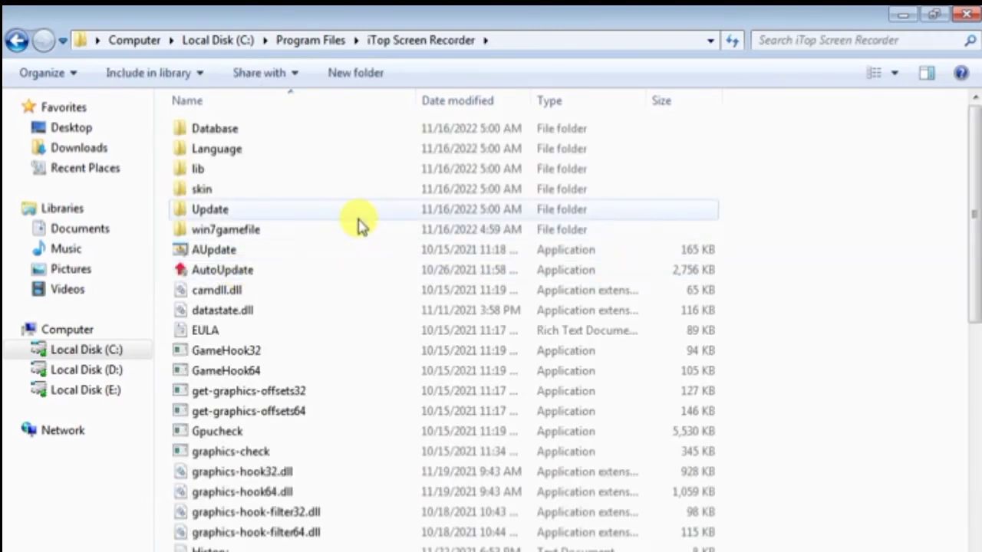
left_click_drag(973, 189, 972, 414)
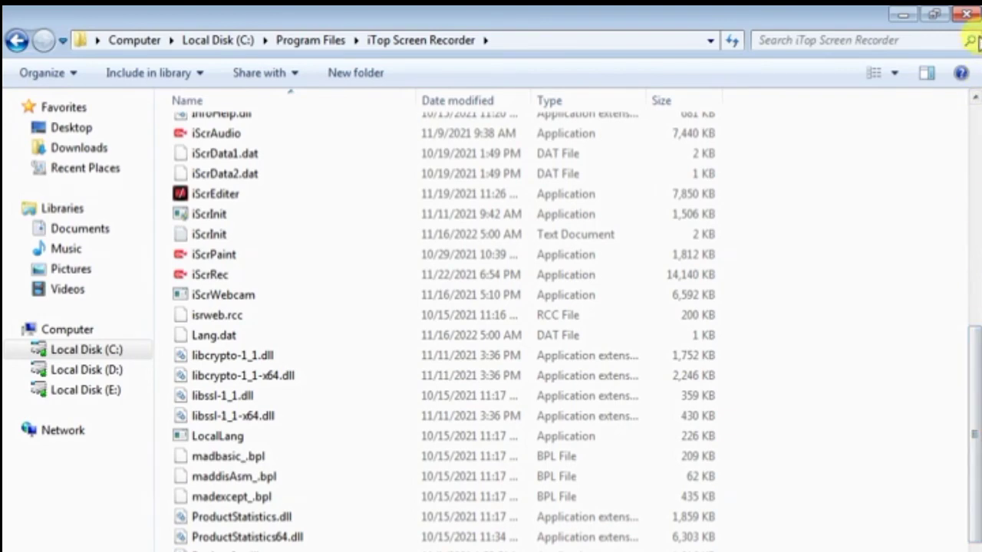
left_click_drag(976, 422, 972, 122)
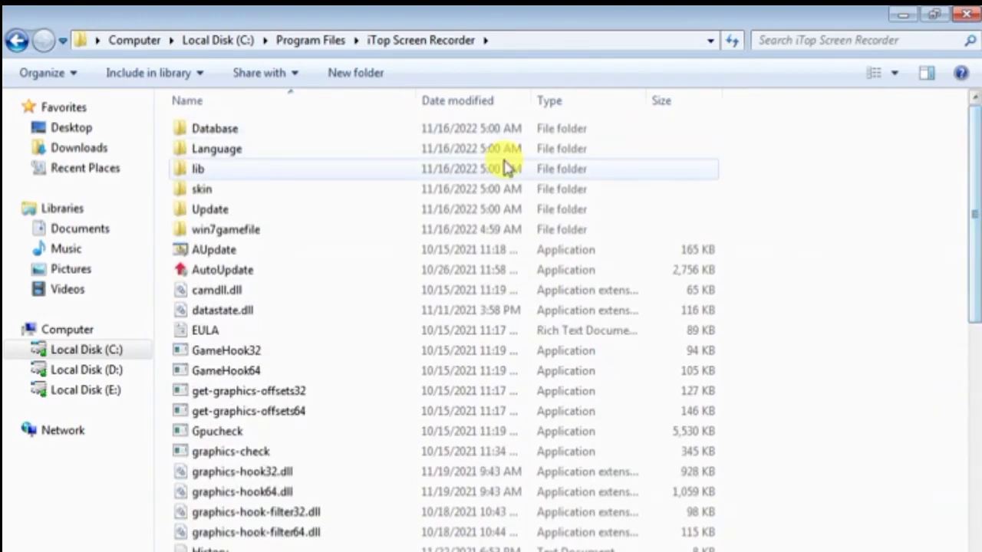
Paste the copied iScrRec application into the iTop Screen Recorder folder, replacing the existing file and granting administrator permission
left_click(389, 326)
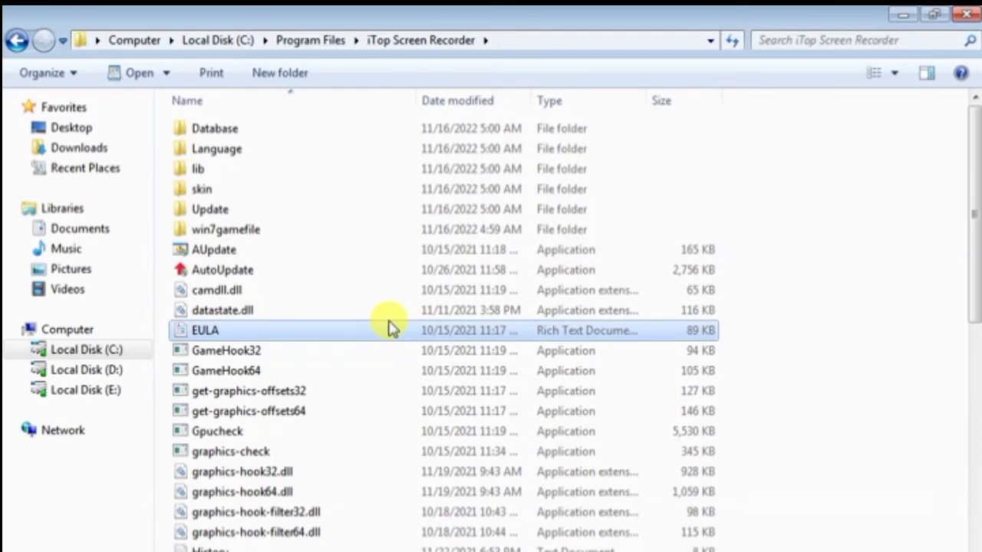
key("ctrl+v")
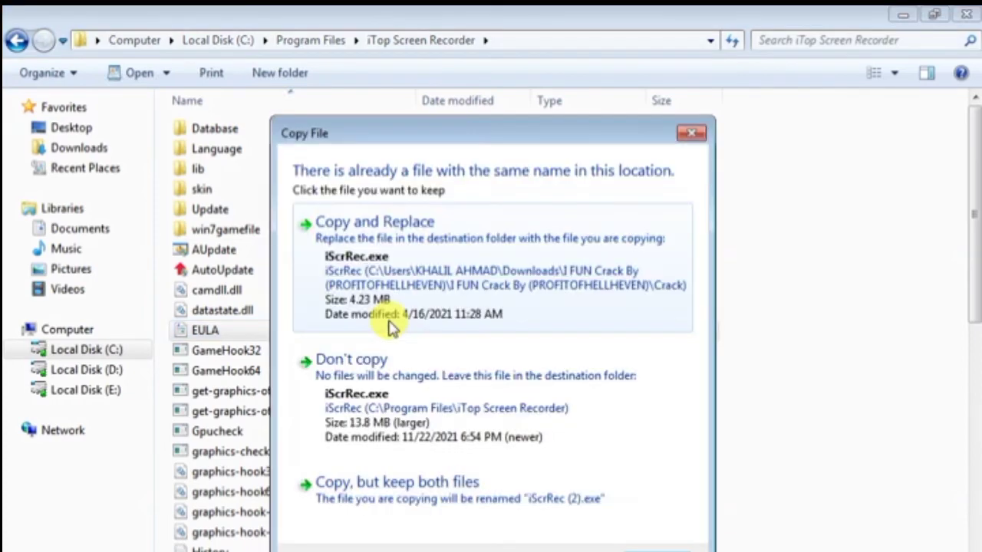
left_click(387, 265)
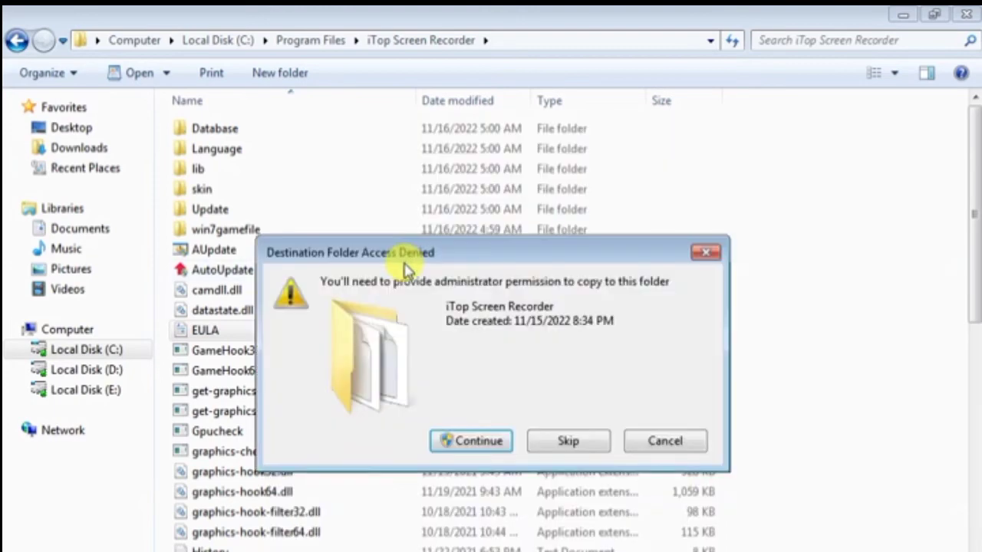
left_click(481, 443)
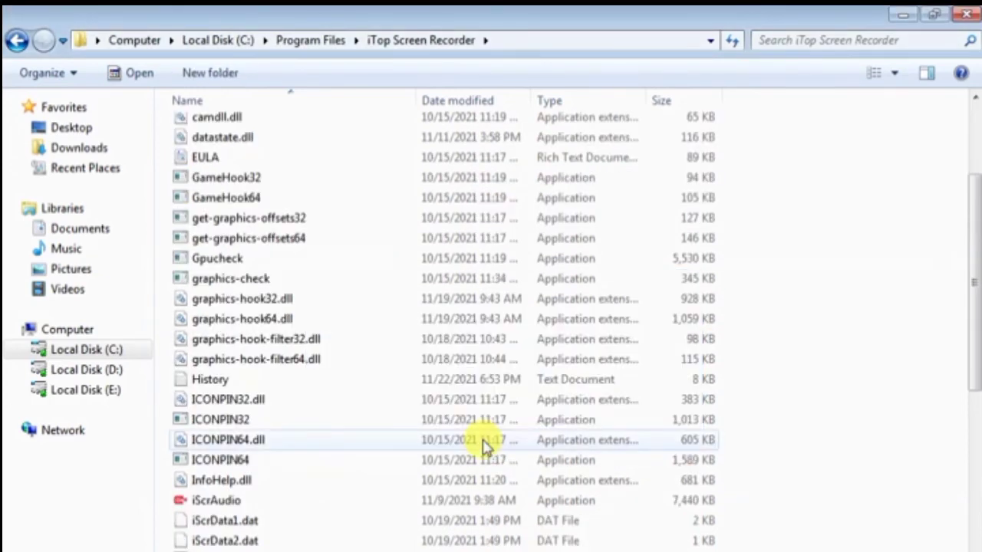
Try to launch iTop Screen Recorder twice from its Desktop shortcut, dismissing the error message each time
left_click(79, 129)
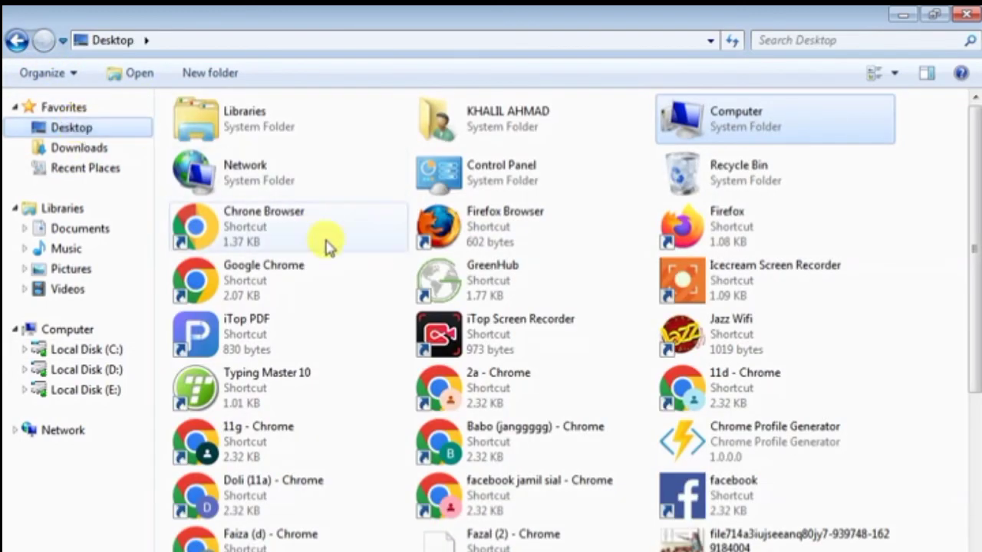
left_click(491, 338)
double_click(492, 338)
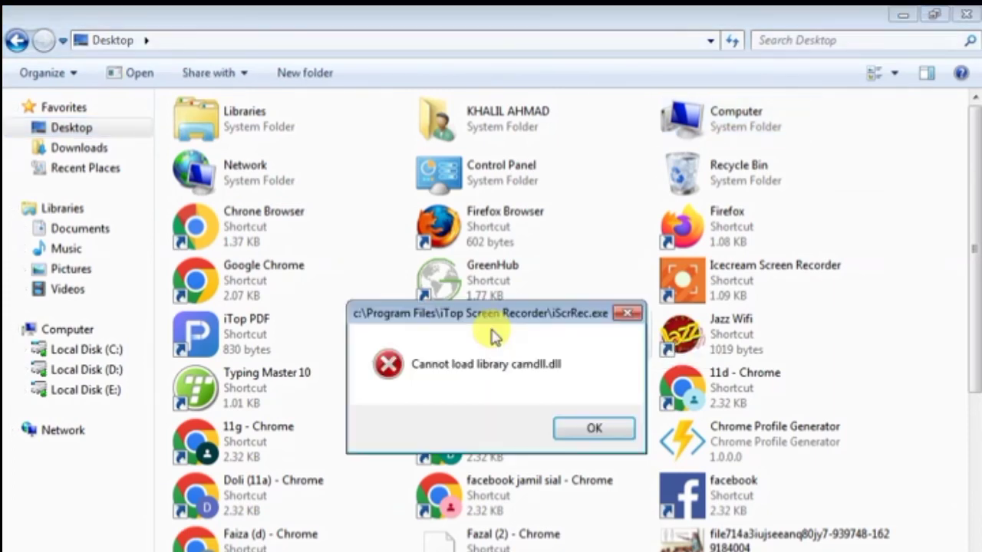
left_click(576, 429)
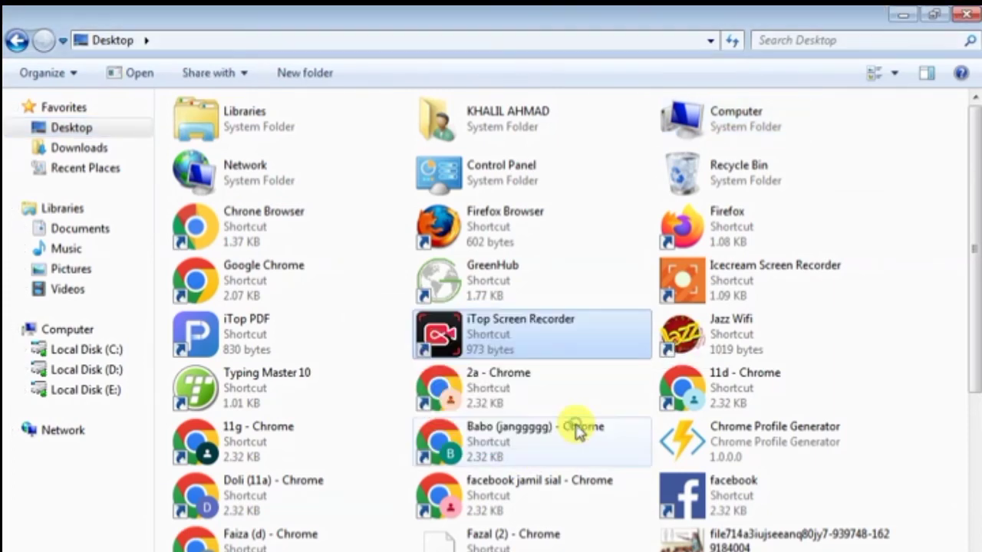
double_click(489, 332)
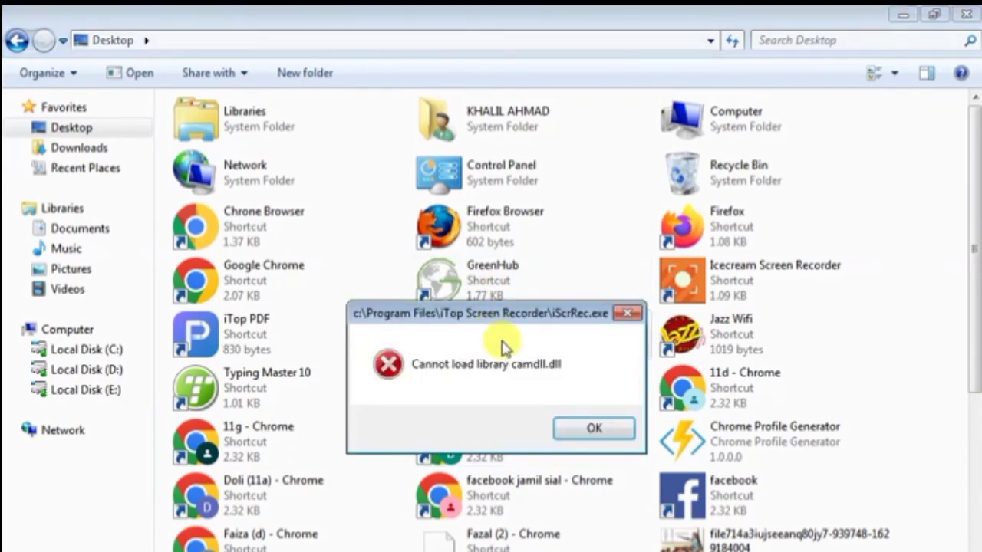
left_click(588, 429)
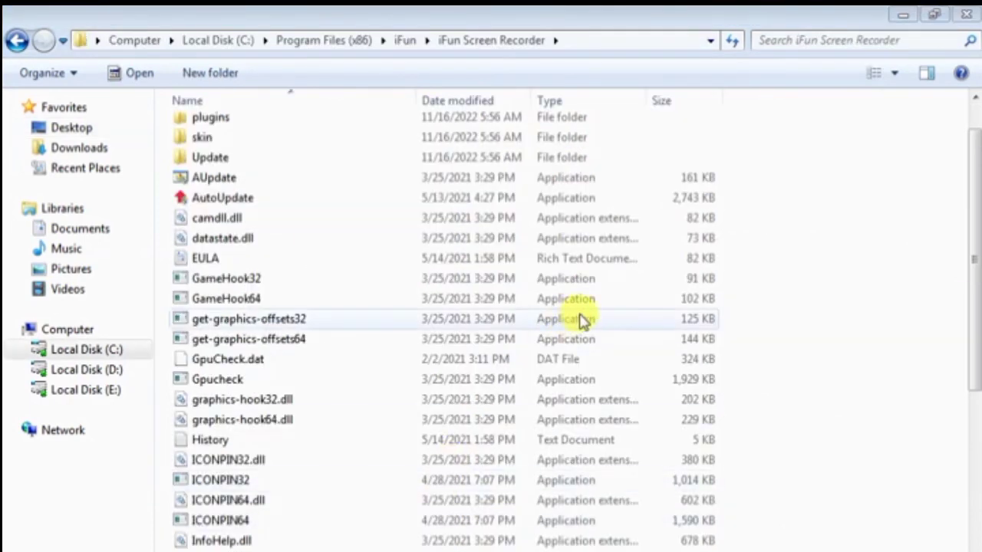
Replace iScrRec.exe in C:\Program Files (x86)\iFun\iFun Screen Recorder with the copied file, granting administrator permission, and close the folder window
left_click(790, 223)
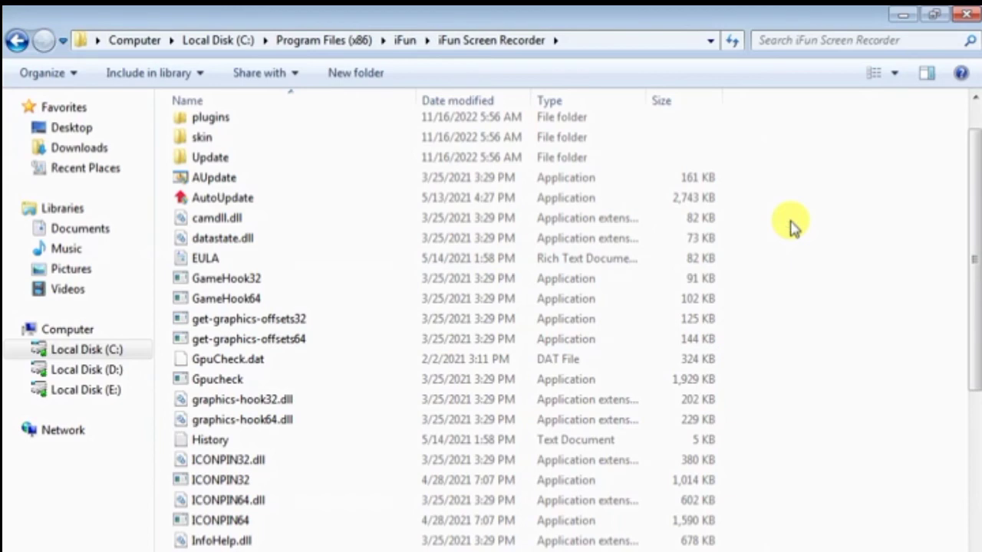
key("ctrl+v")
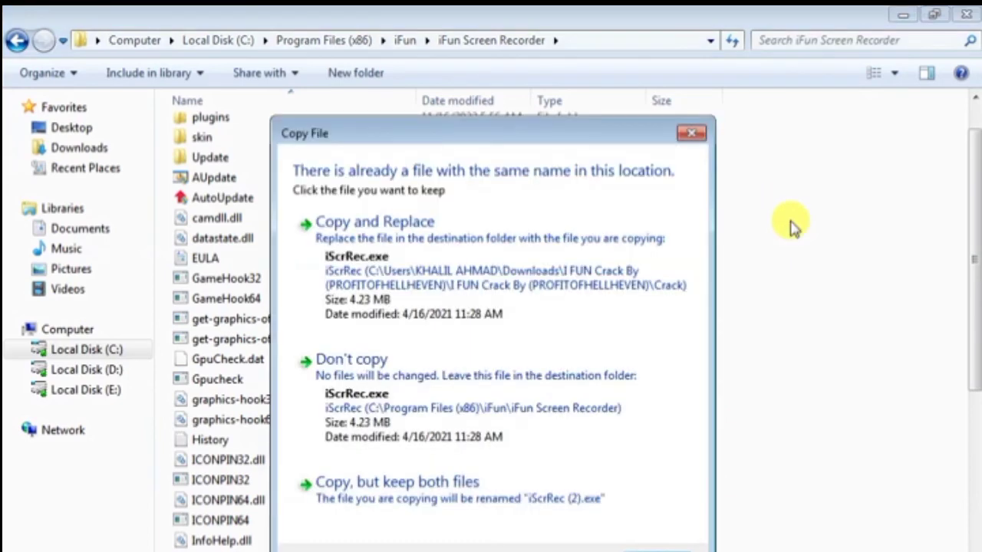
left_click(399, 263)
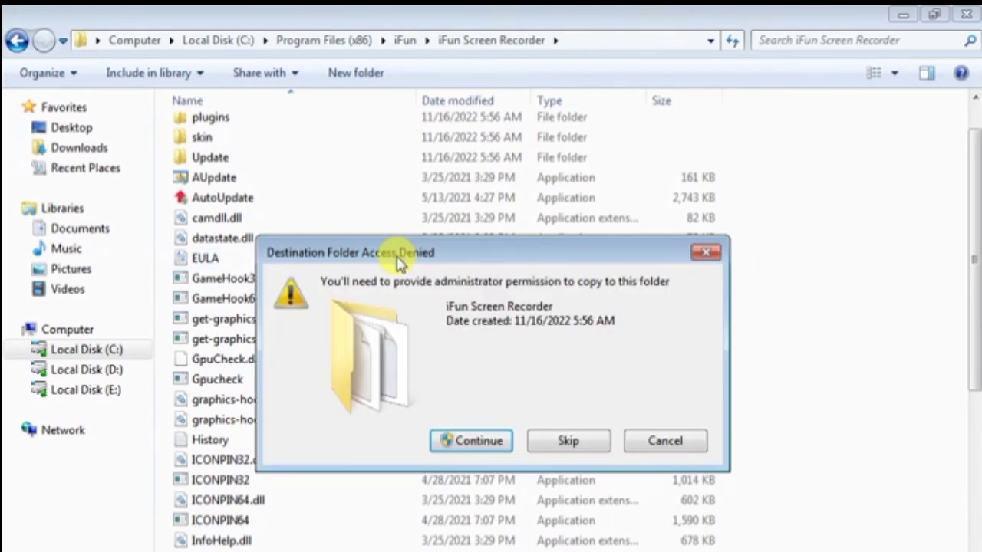
left_click(461, 450)
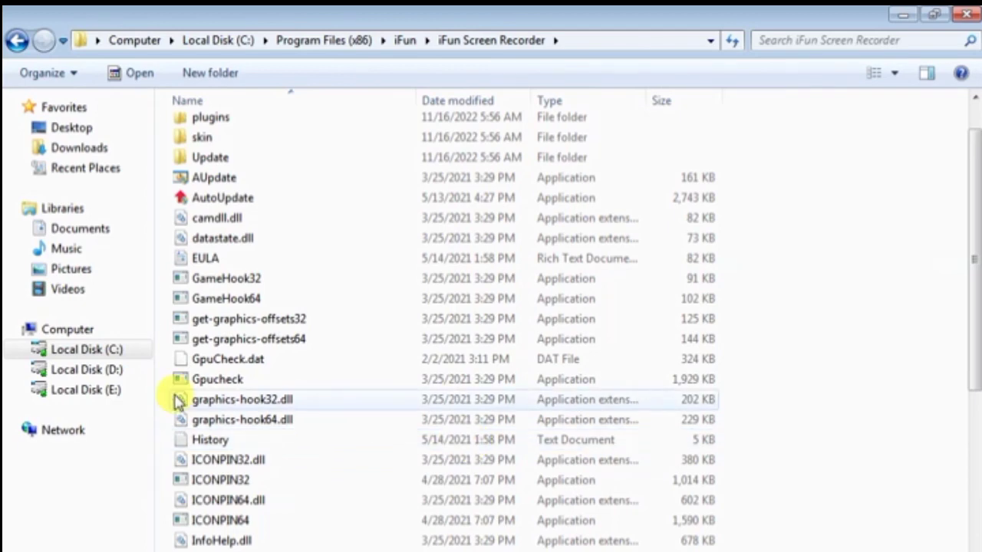
left_click(969, 16)
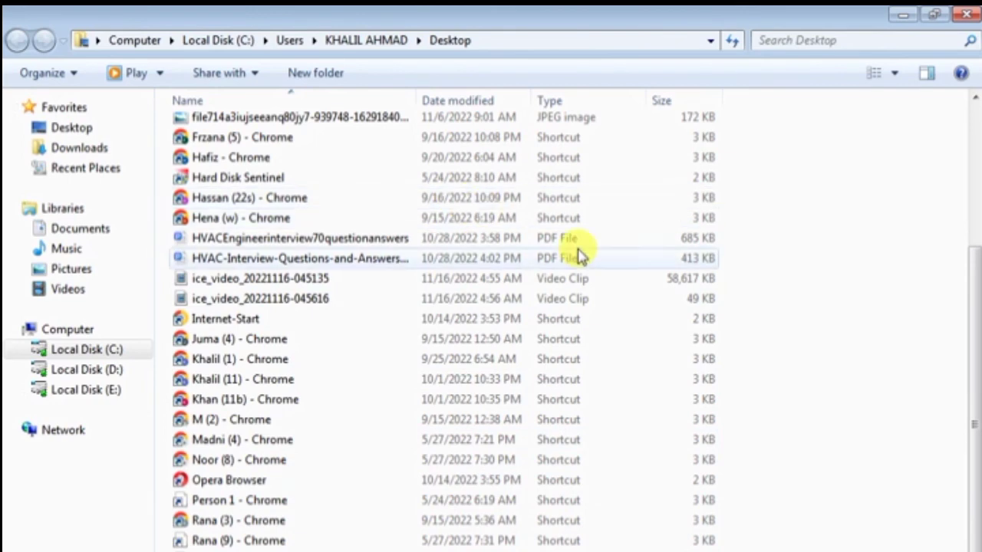
Go to the Desktop folder and launch iFun Screen Recorder from its shortcut
left_click(87, 128)
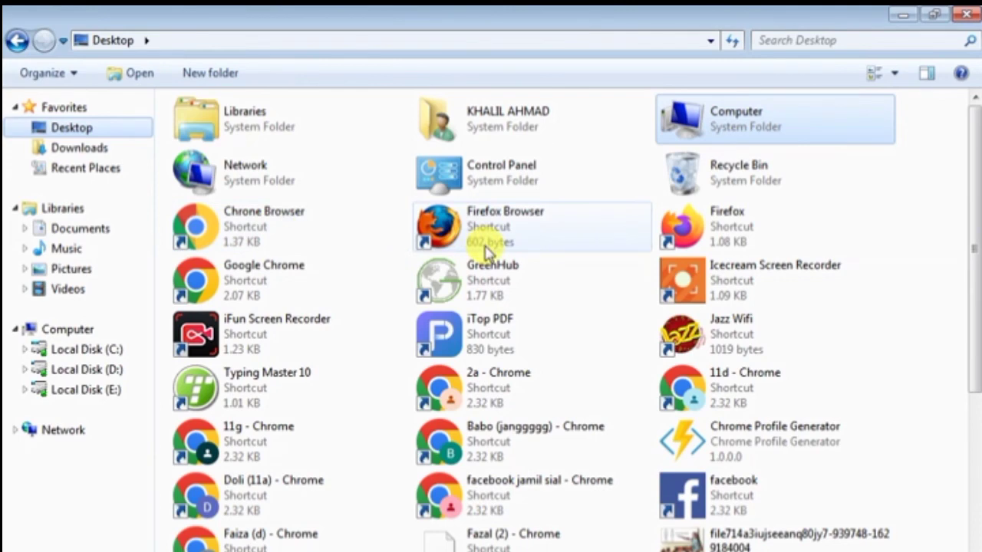
left_click(261, 342)
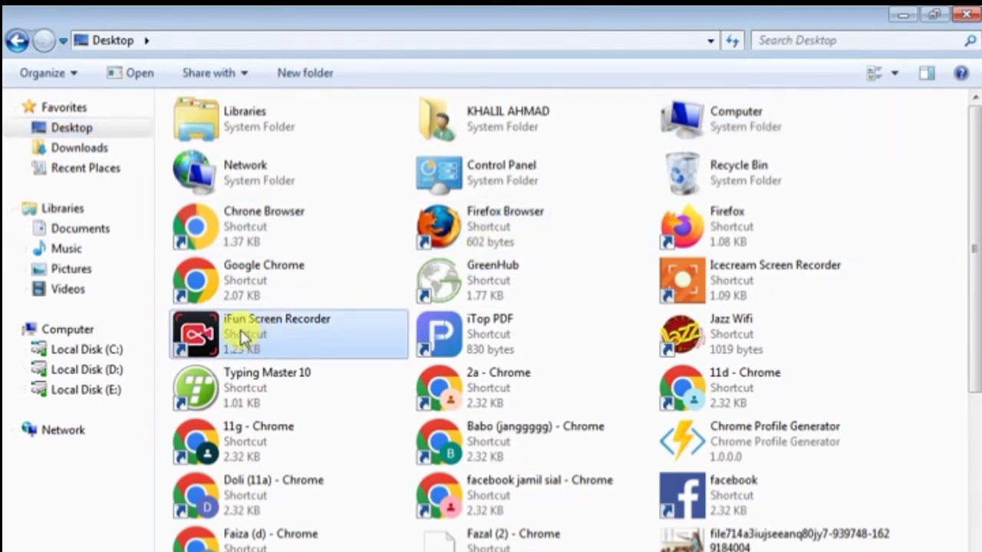
double_click(242, 337)
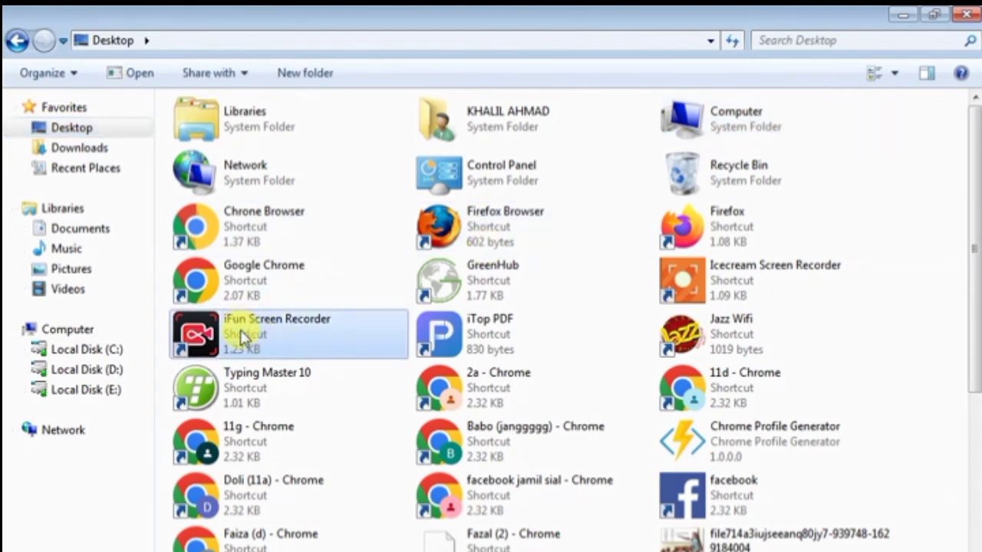